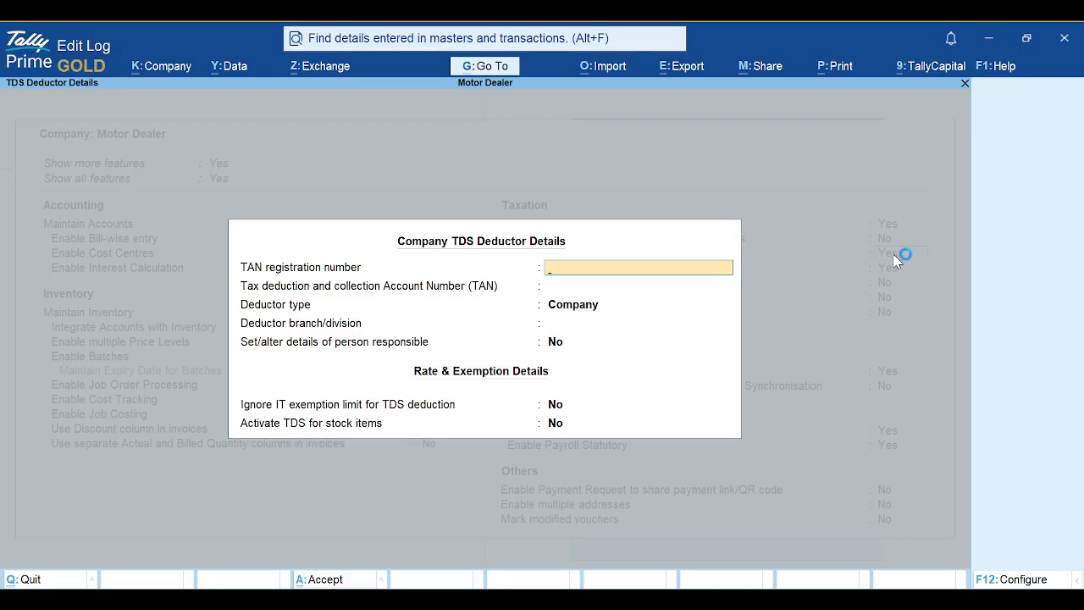
# Save the company's TDS deductor details and the company features with TDS and TCS enabled, and return to the main menu
pyautogui.hotkey('ctrl', 'a')
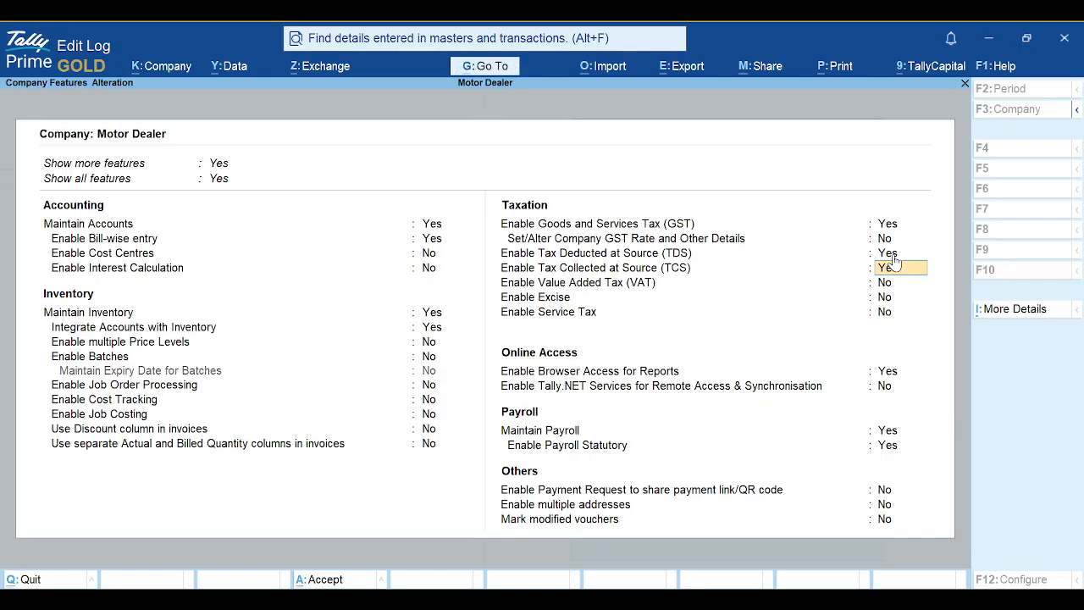
pyautogui.hotkey('ctrl', 'a')
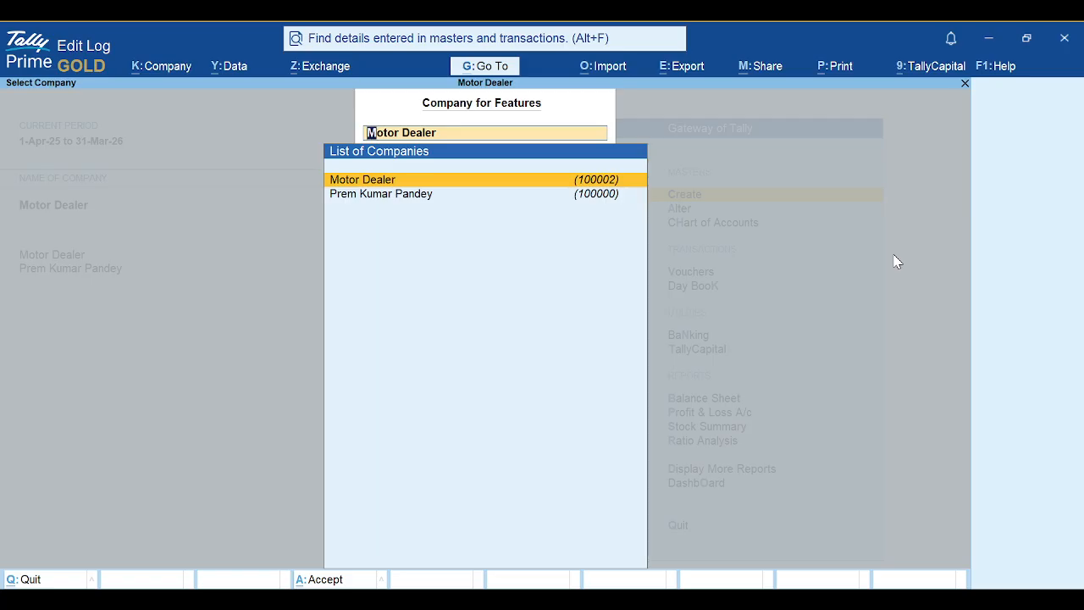
pyautogui.press('Escape')
pyautogui.press('Escape')
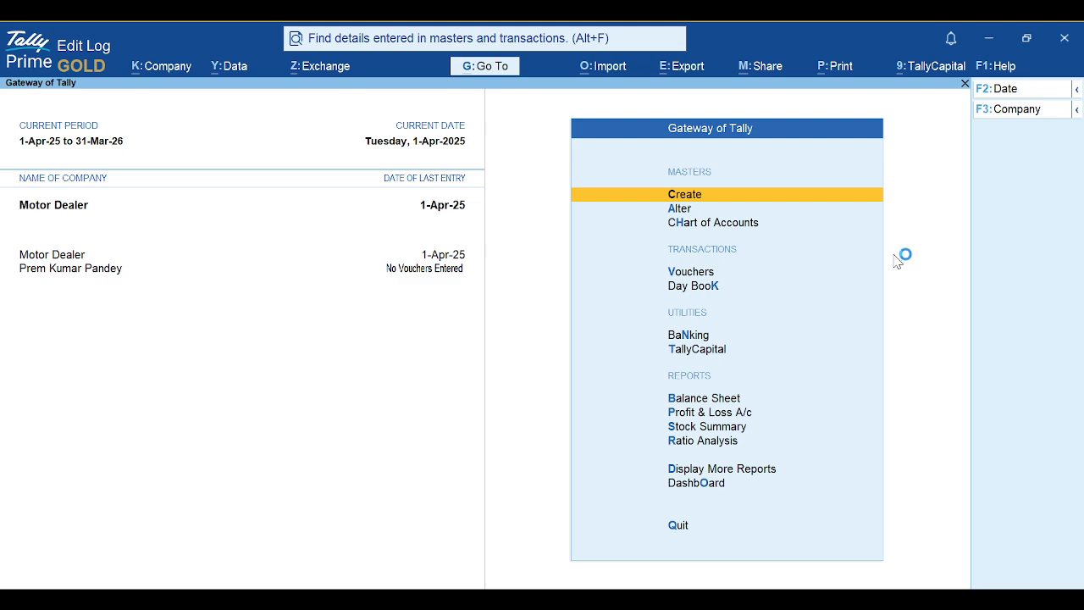
# Start a purchase voucher dated 1-Apr-25 with supplier invoice number 101
pyautogui.press('Down')
pyautogui.press('Down')
pyautogui.press('Down')
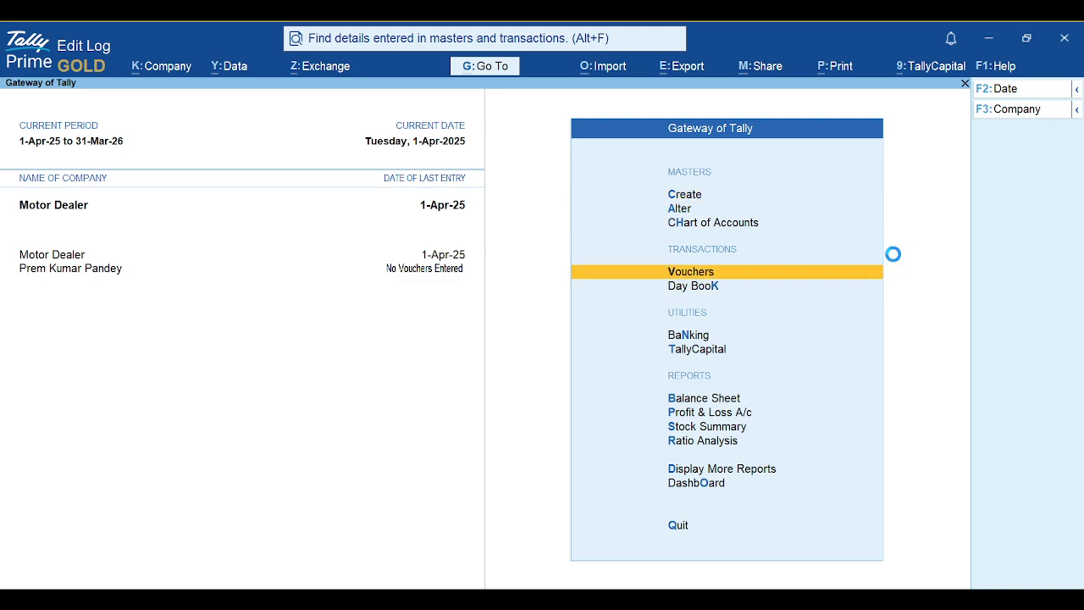
pyautogui.press('Return')
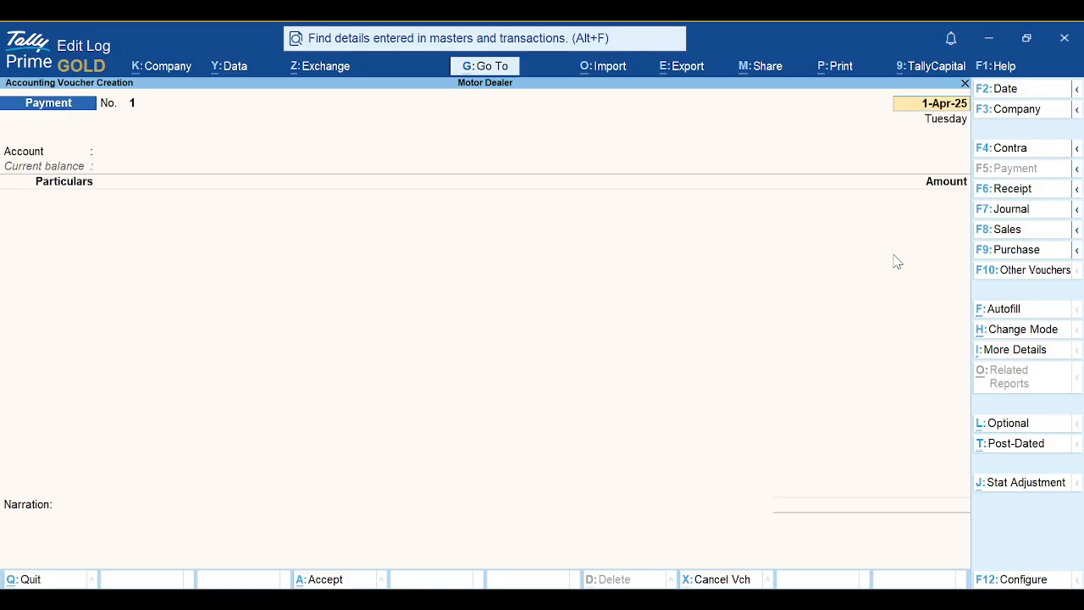
pyautogui.press('F9')
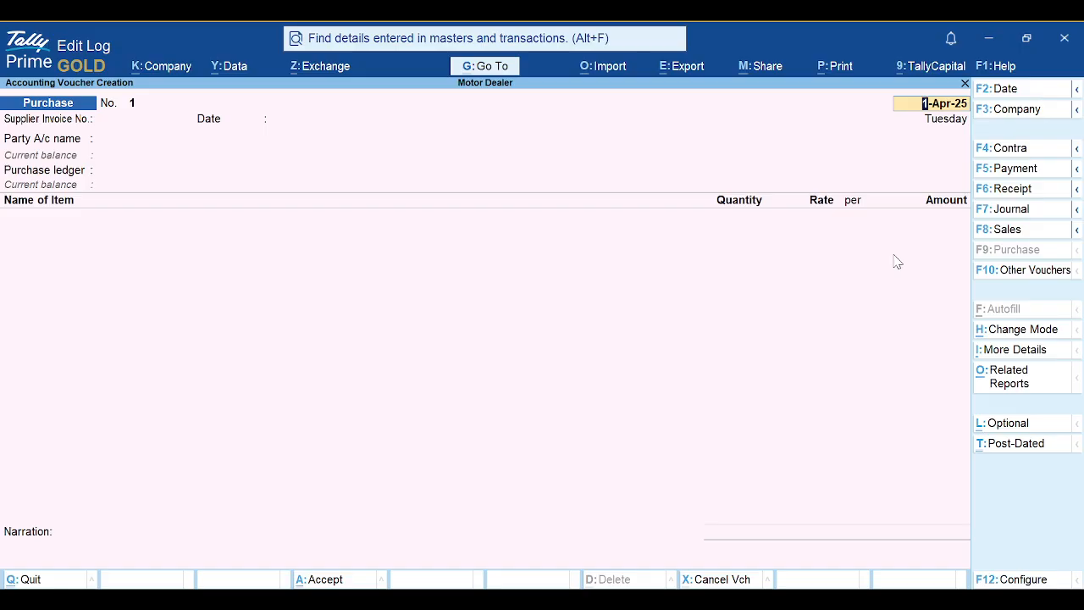
pyautogui.press('Return')
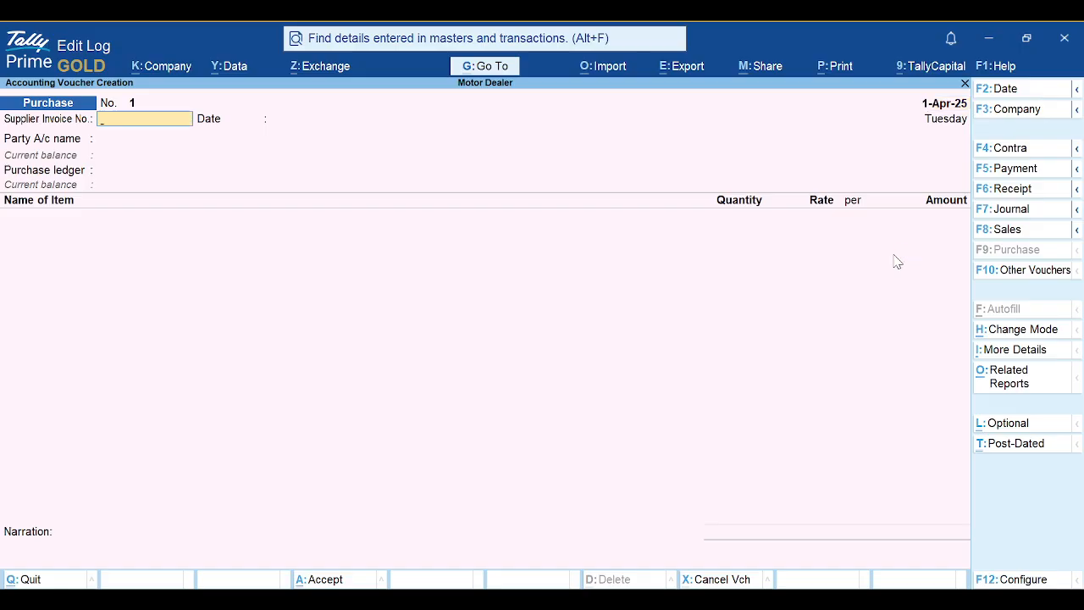
pyautogui.write('101')
pyautogui.press('Return')
pyautogui.press('Return')
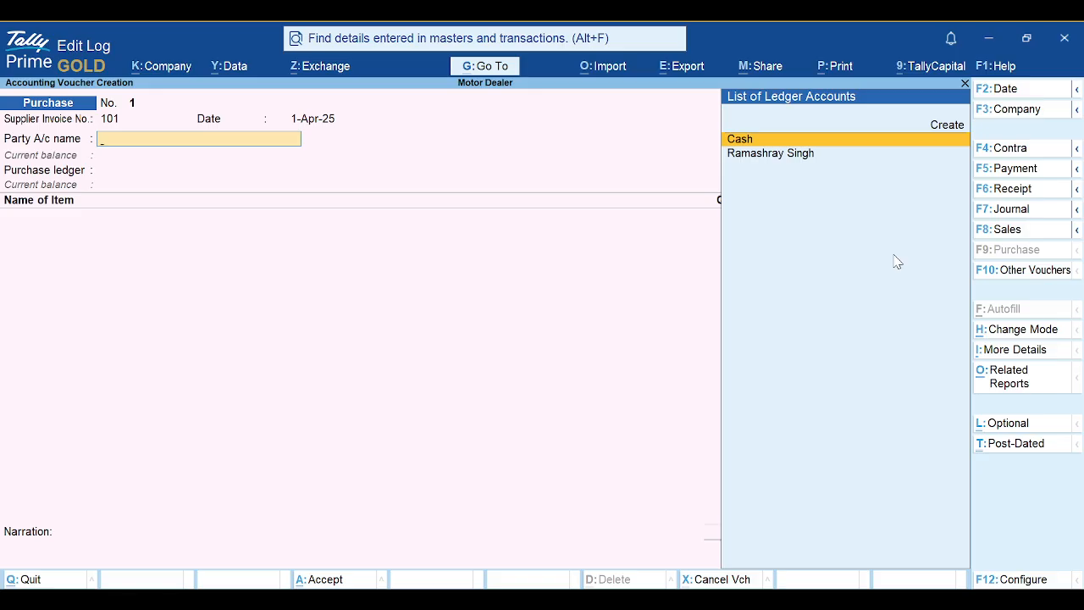
# Start a new party ledger "Tata Teleservices" under Sundry Creditors with bill-by-bill balances and mark it as TDS deductable
pyautogui.press('Down')
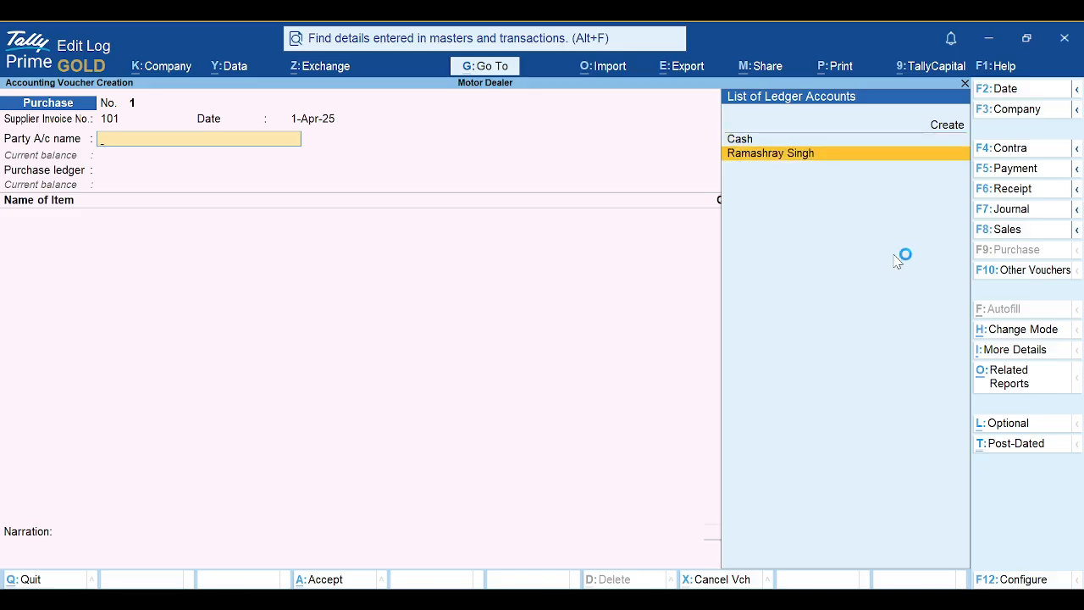
pyautogui.press('ctrl')
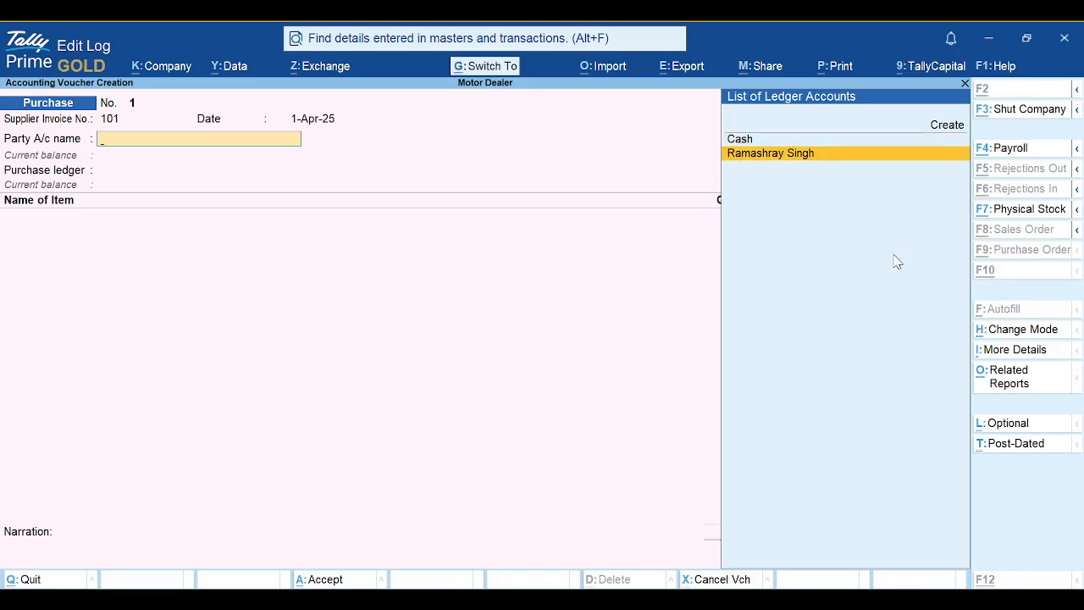
pyautogui.hotkey('alt', 'c')
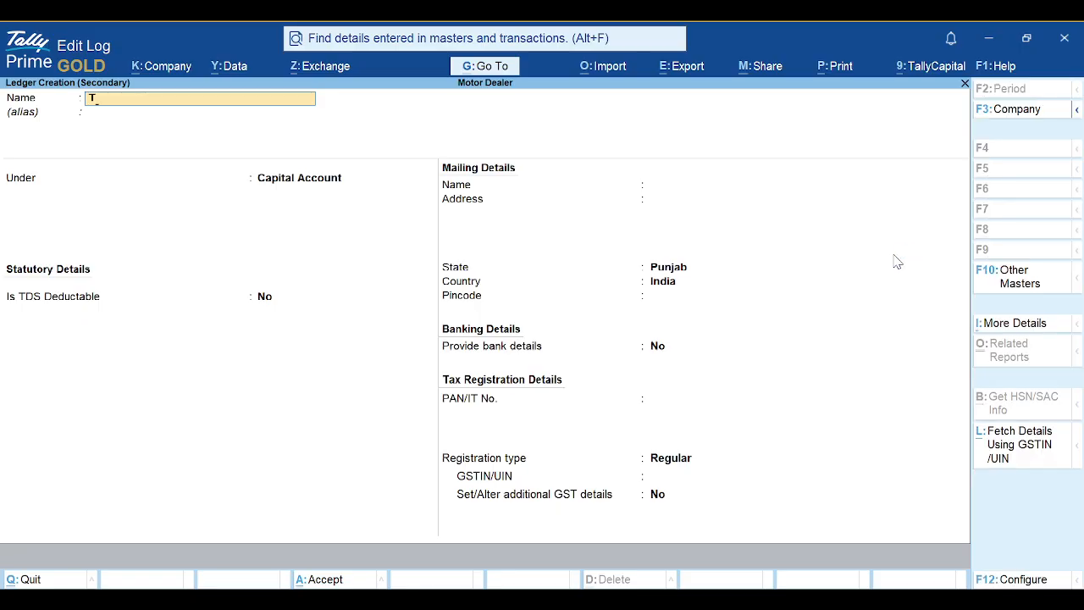
pyautogui.write('Tata Teleservices')
pyautogui.press('Return')
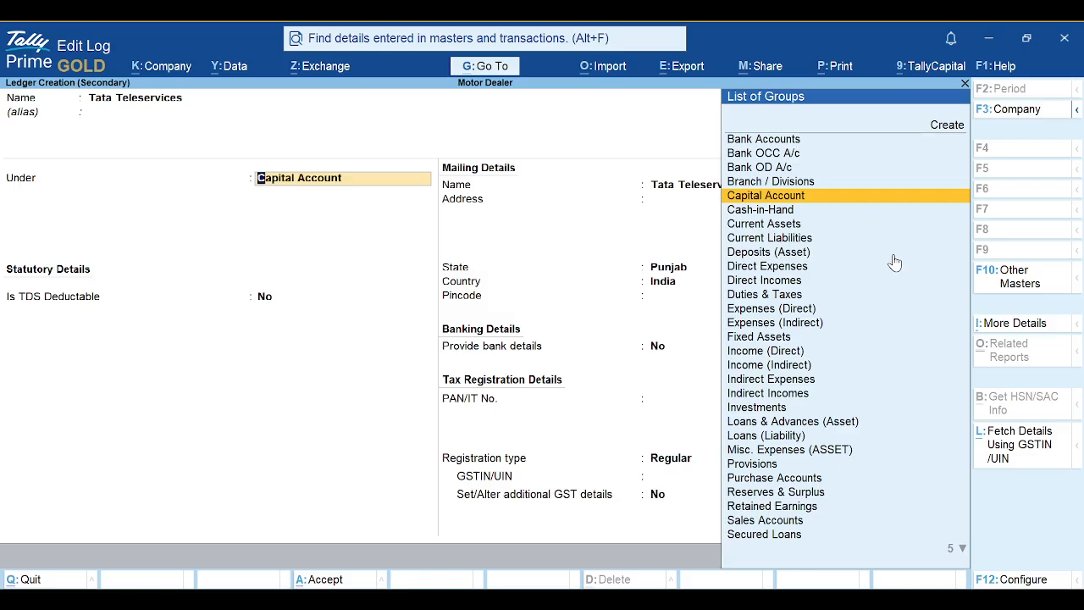
pyautogui.write('Sund')
pyautogui.press('Return')
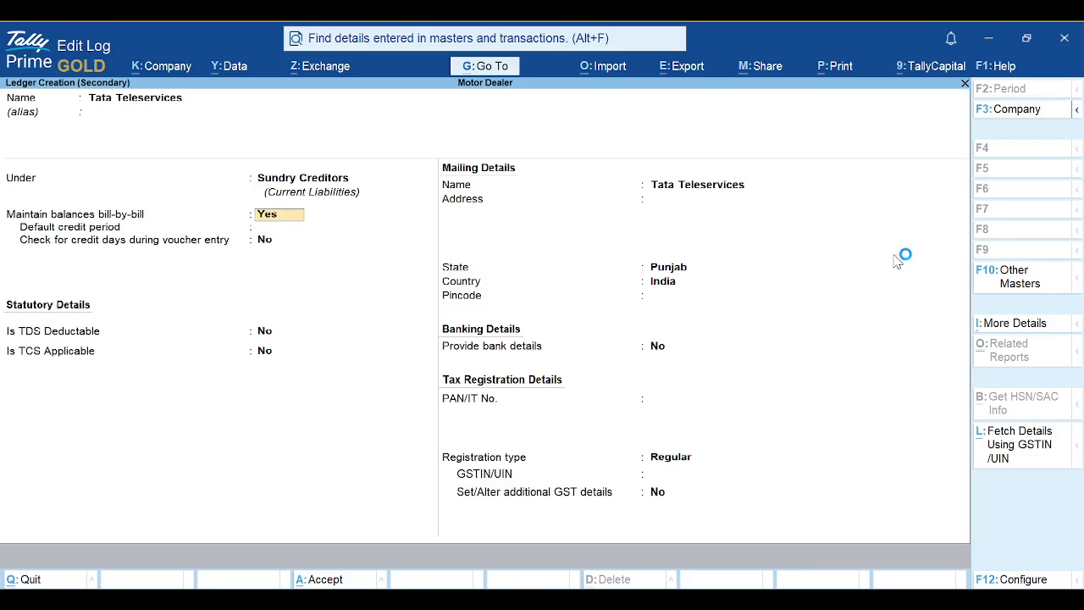
pyautogui.press('Return')
pyautogui.press('Return')
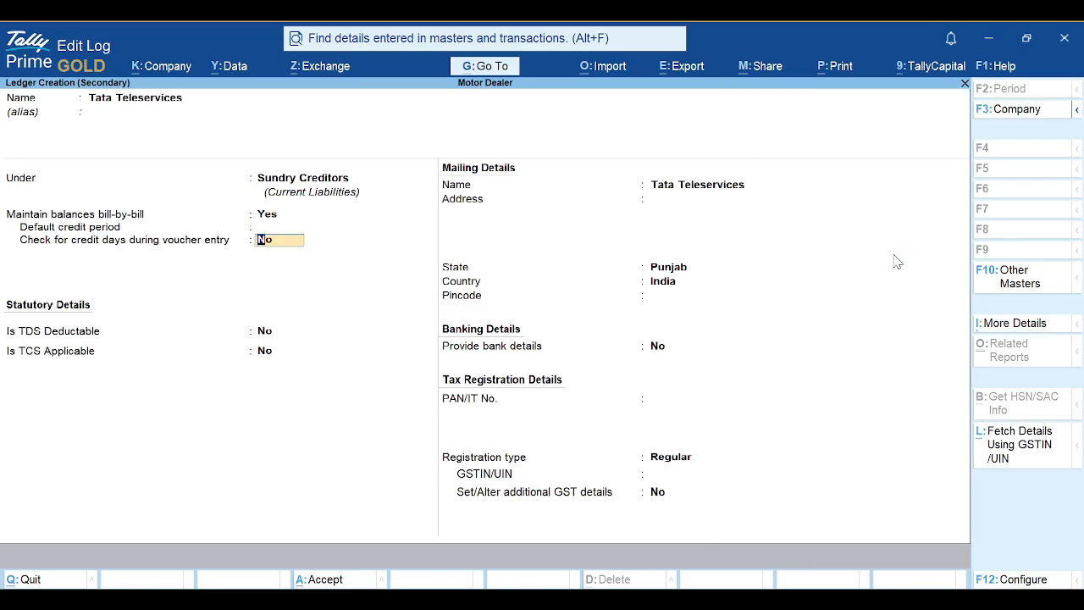
pyautogui.press('Return')
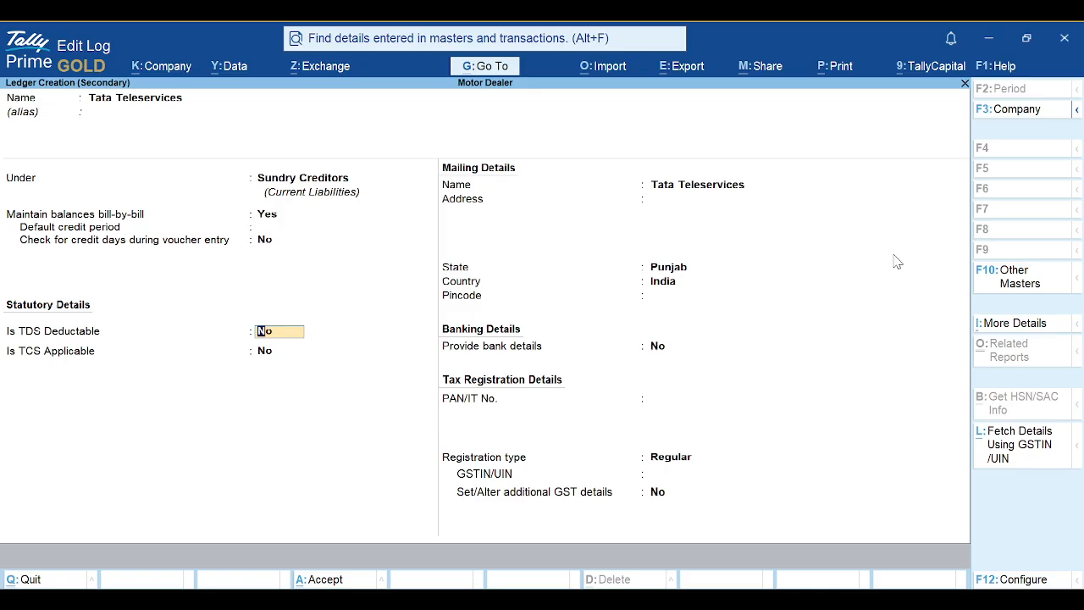
pyautogui.write('y')
pyautogui.press('Return')
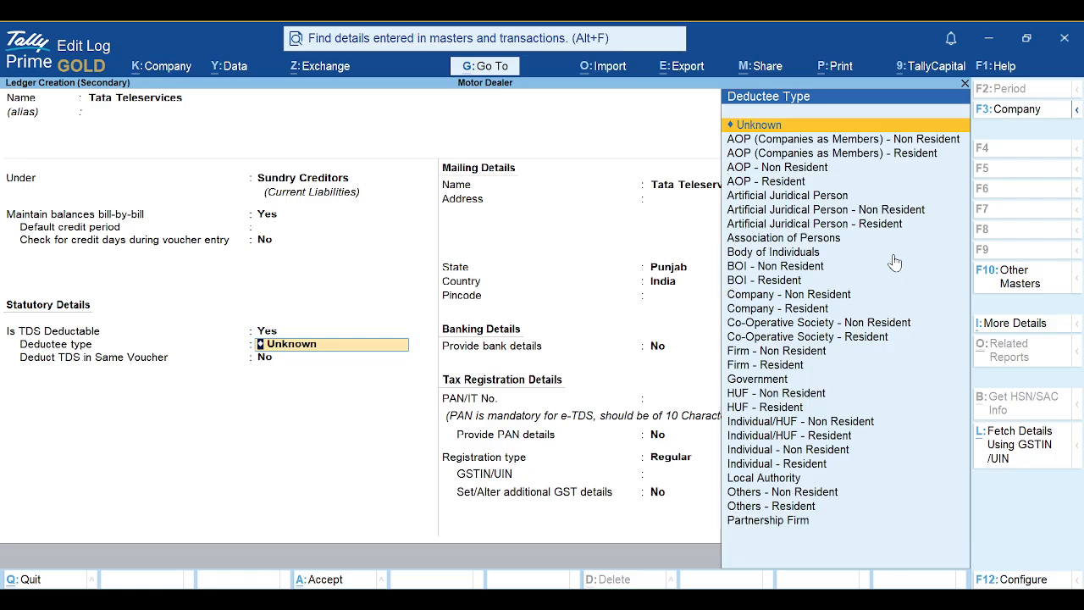
pyautogui.press('ctrl')
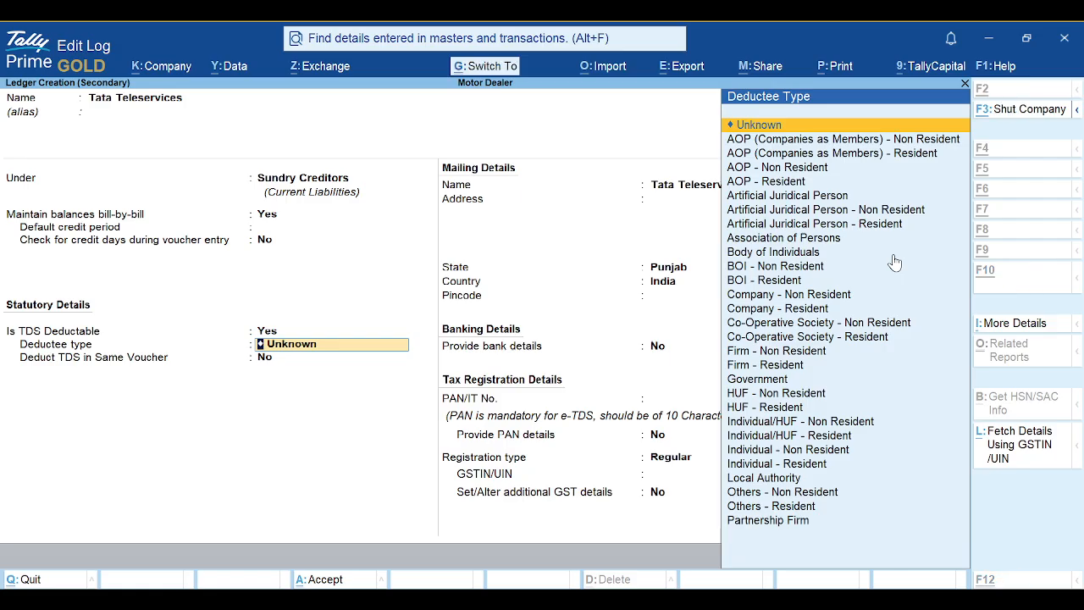
pyautogui.hotkey('ctrl', 'i')
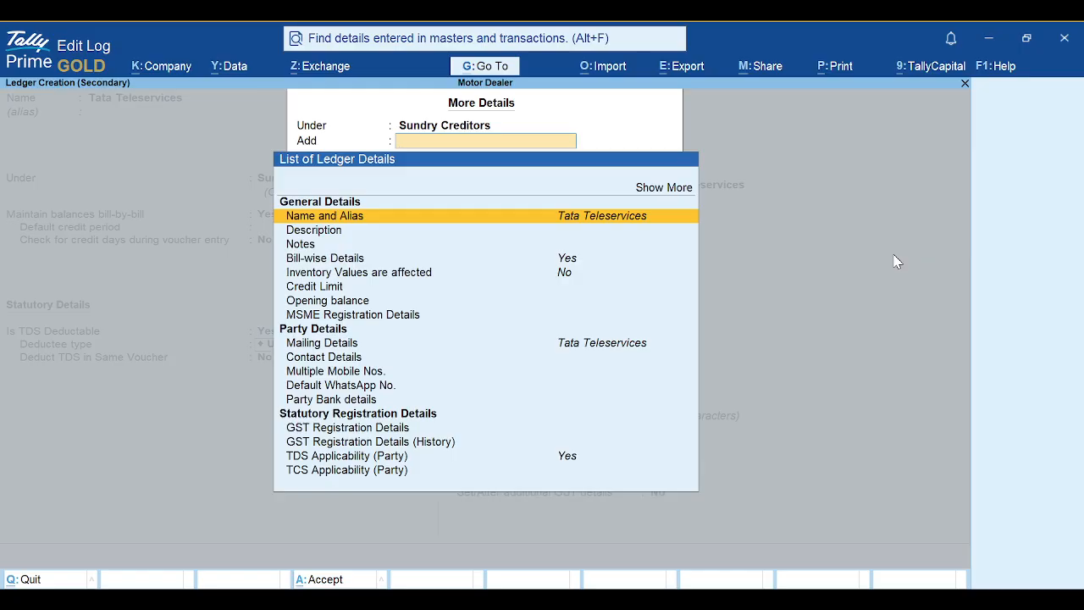
pyautogui.press('Up')
pyautogui.press('Down')
pyautogui.press('Down')
pyautogui.press('Down')
pyautogui.press('Down')
pyautogui.press('Down')
pyautogui.press('Down')
pyautogui.press('Down')
pyautogui.press('Down')
pyautogui.press('Down')
pyautogui.press('Down')
pyautogui.press('Down')
pyautogui.press('Down')
pyautogui.press('Down')
pyautogui.press('Down')
pyautogui.press('Down')
pyautogui.press('Down')
pyautogui.press('Down')
pyautogui.press('Down')
pyautogui.press('Down')
pyautogui.press('Return')
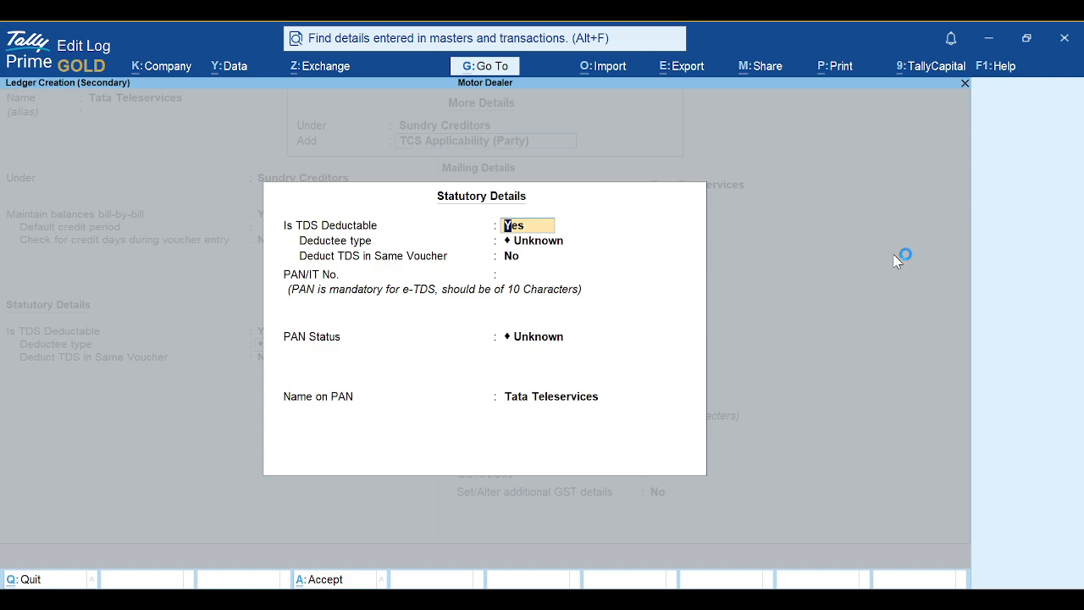
pyautogui.press('BackSpace')
pyautogui.press('Escape')
pyautogui.press('y')
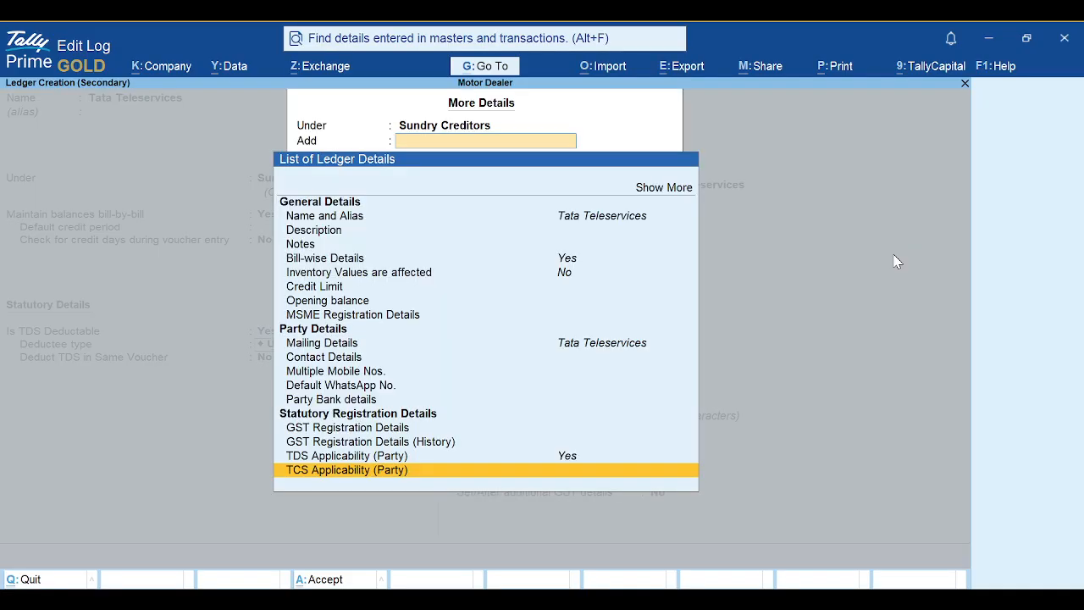
pyautogui.press('Up')
pyautogui.press('Down')
pyautogui.press('Up')
pyautogui.press('Return')
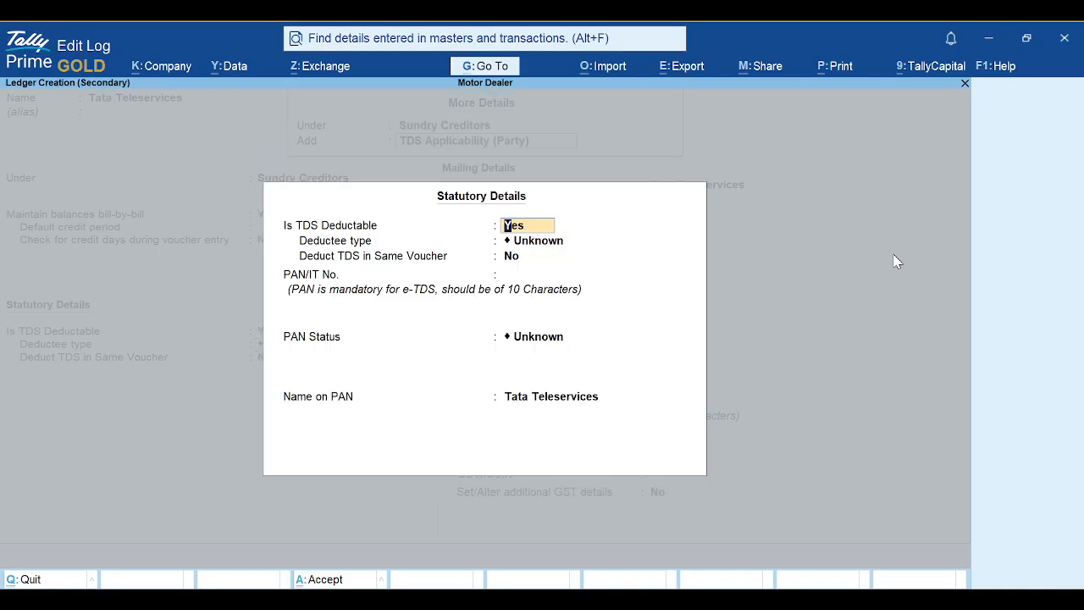
pyautogui.press('Escape')
pyautogui.press('Escape')
pyautogui.press('y')
pyautogui.press('Return')
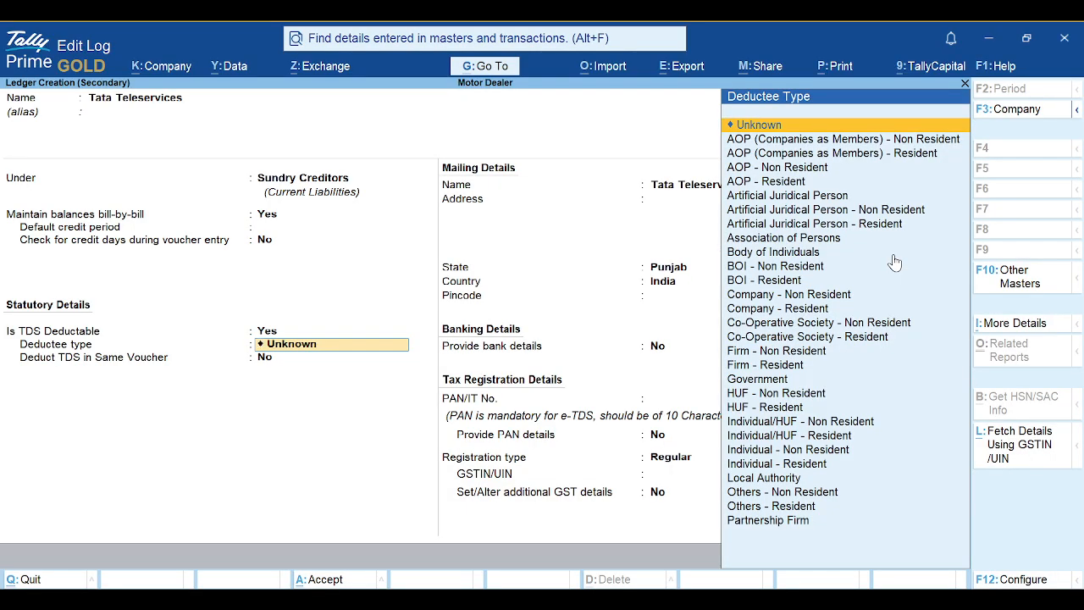
# Set the ledger's deductee type to Company - Resident and Deduct TDS in Same Voucher to Yes
pyautogui.write('Com')
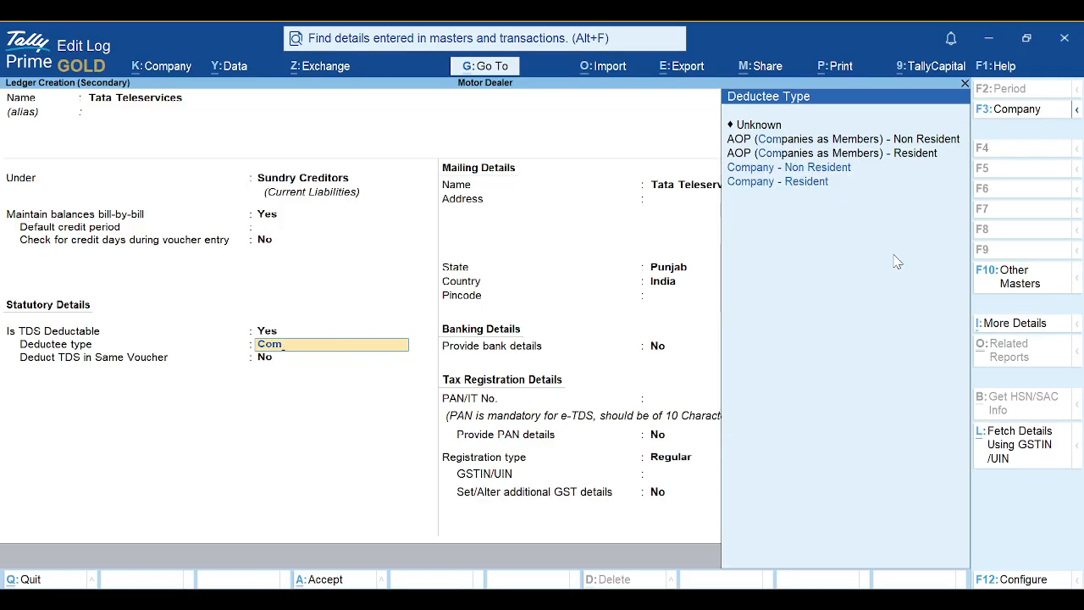
pyautogui.press('Down')
pyautogui.press('Return')
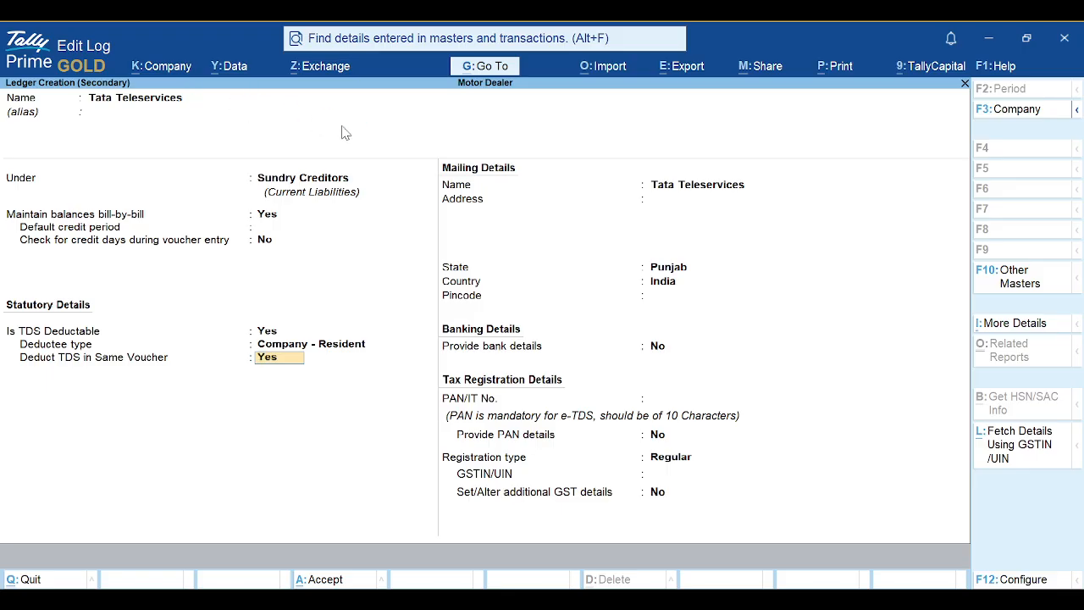
pyautogui.press('Return')
pyautogui.press('Return')
pyautogui.press('Return')
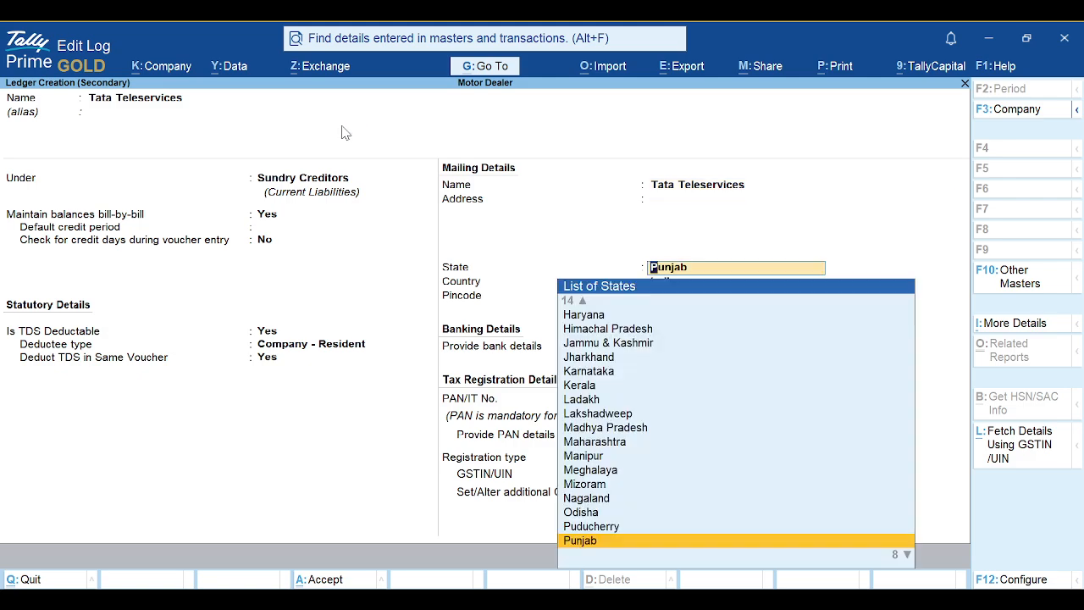
# Set the state in the ledger's mailing details to Maharashtra
pyautogui.write('Mu')
pyautogui.press('BackSpace')
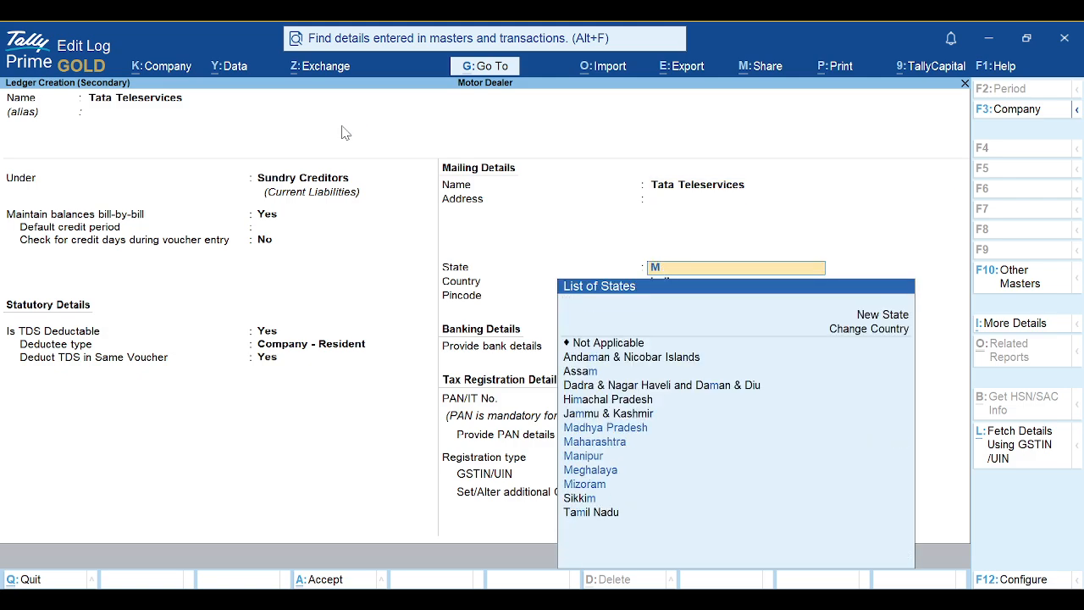
pyautogui.press('BackSpace')
pyautogui.write('Maha')
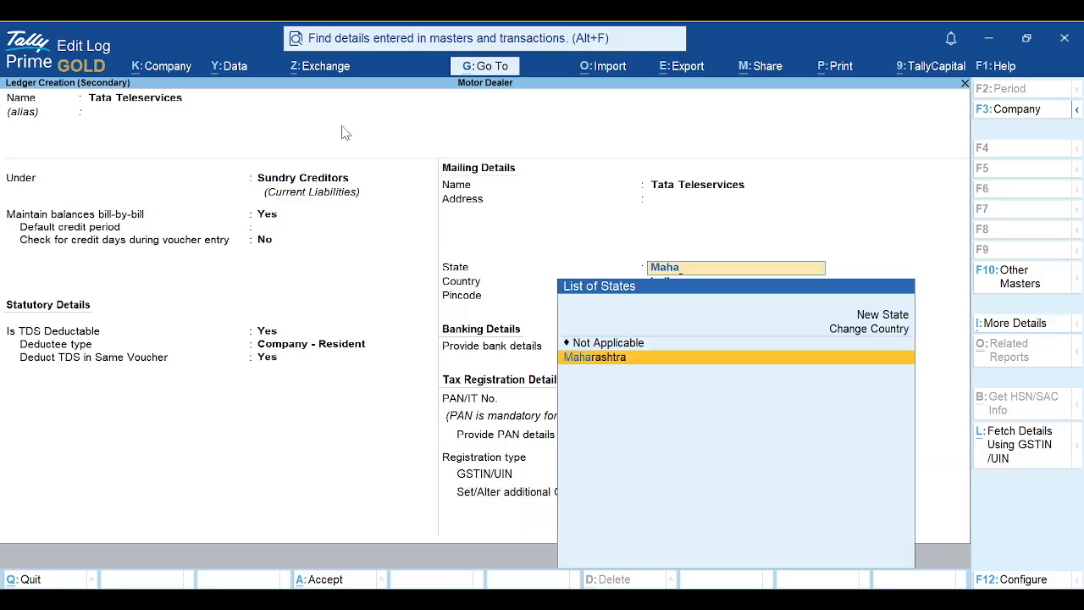
pyautogui.press('Return')
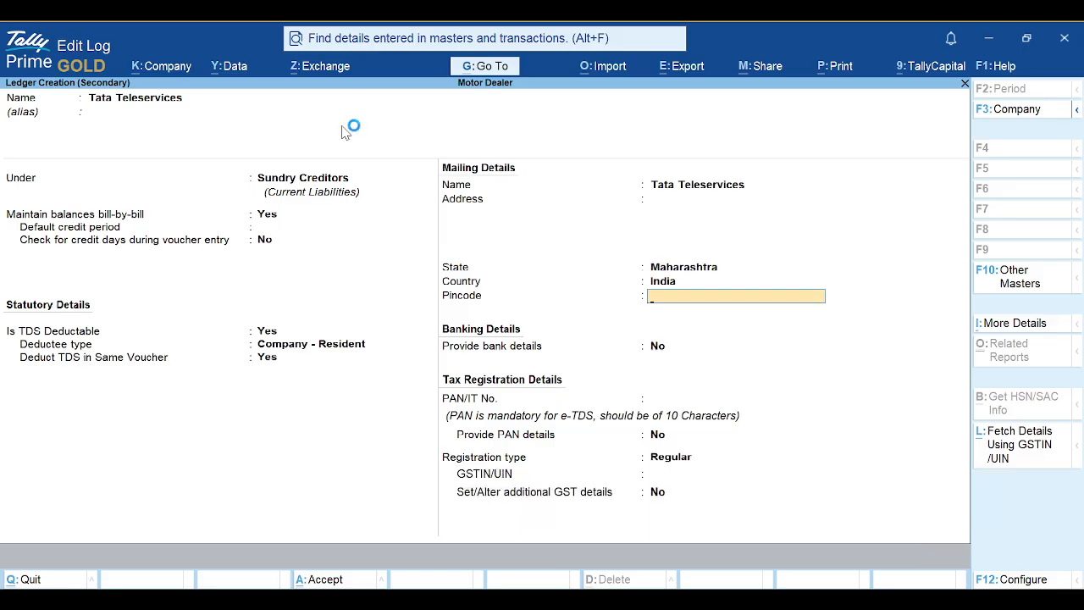
# Keep the ledger's registration type as Regular, leave the remaining pincode, PAN and GSTIN fields blank, and save the ledger
pyautogui.press('Return')
pyautogui.press('Return')
pyautogui.press('Return')
pyautogui.press('Return')
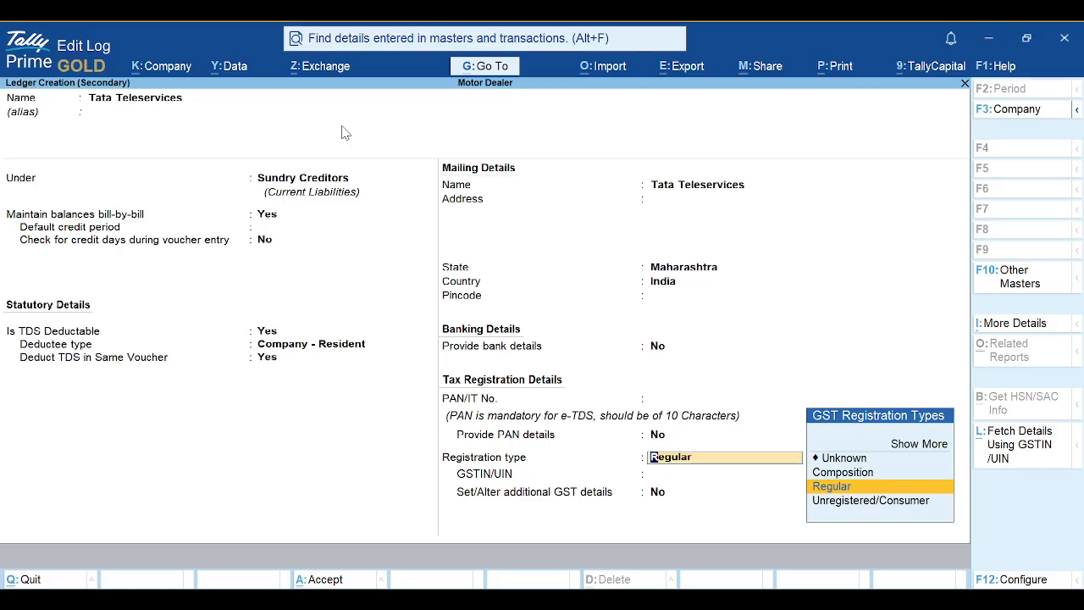
pyautogui.press('ctrl')
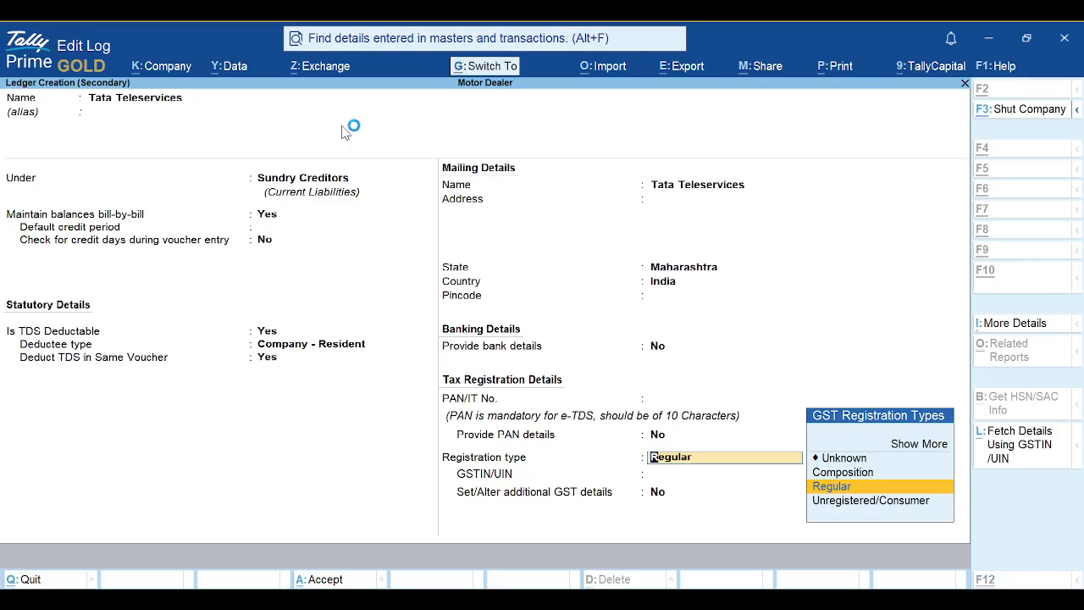
pyautogui.press('Return')
pyautogui.press('Return')
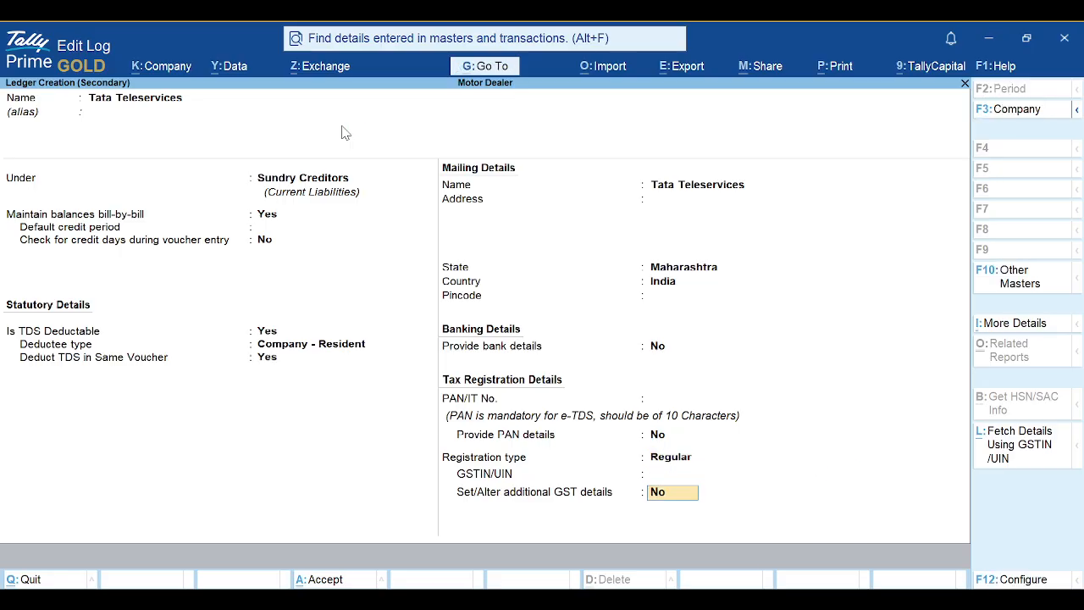
pyautogui.press('Return')
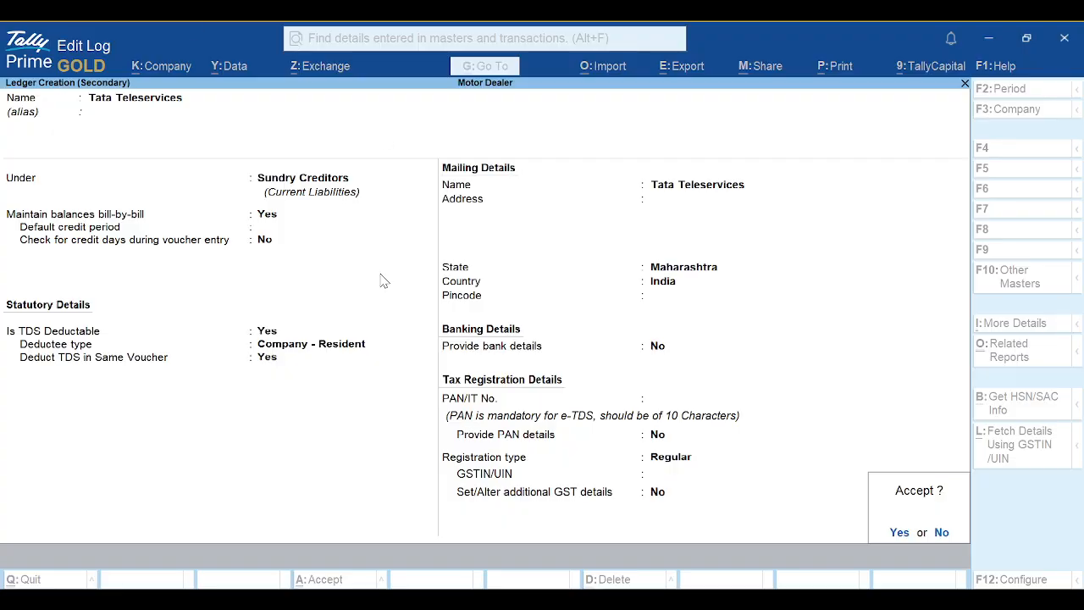
pyautogui.press('Return')
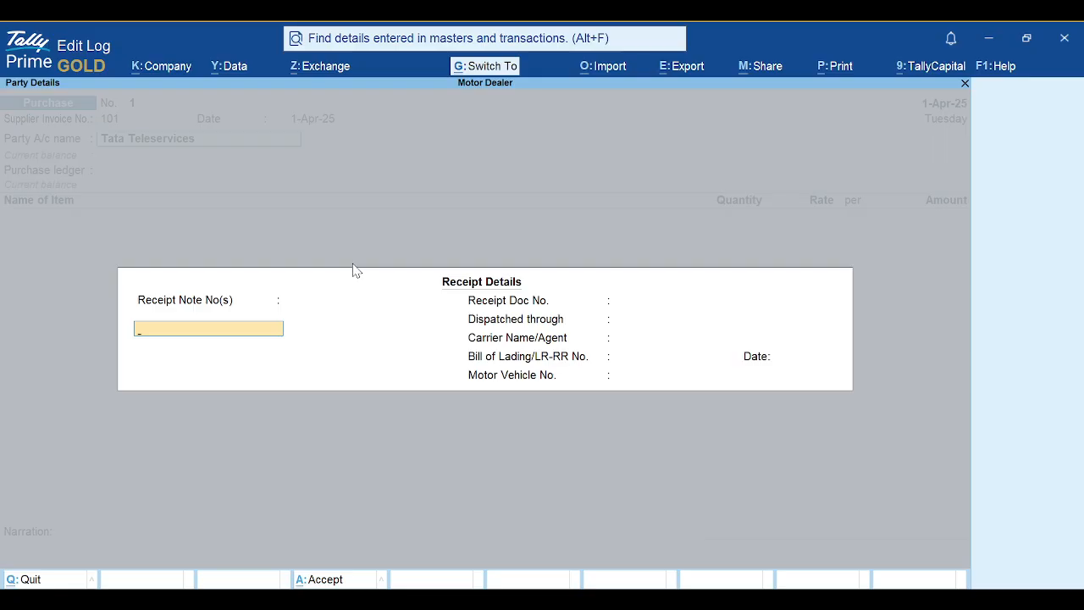
# Accept the purchase voucher's receipt details left blank and the Tata Teleservices party details as filled in
pyautogui.hotkey('ctrl', 'a')
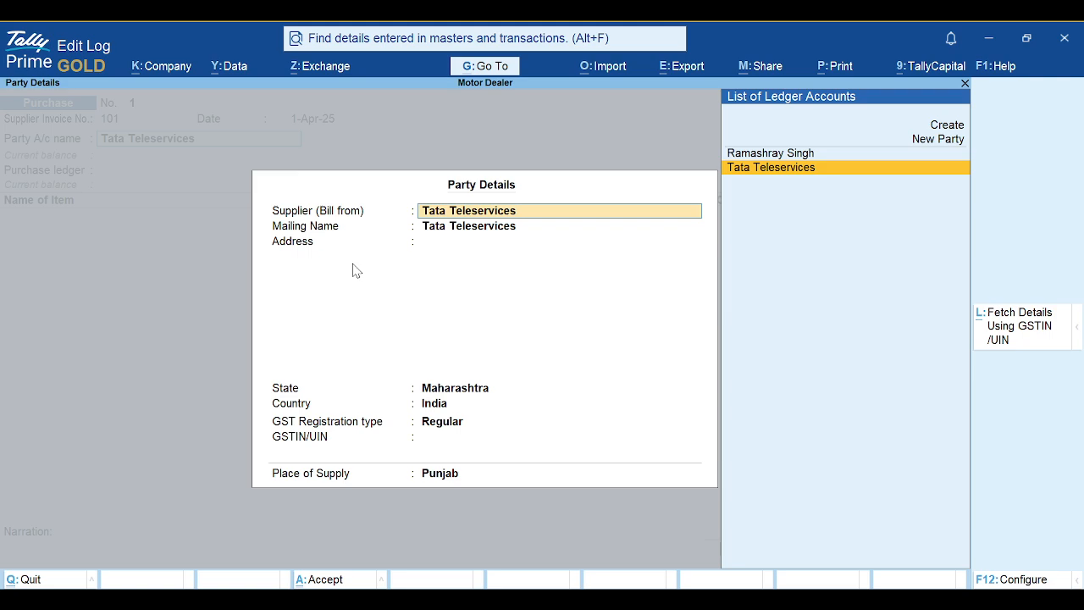
pyautogui.press('ctrl')
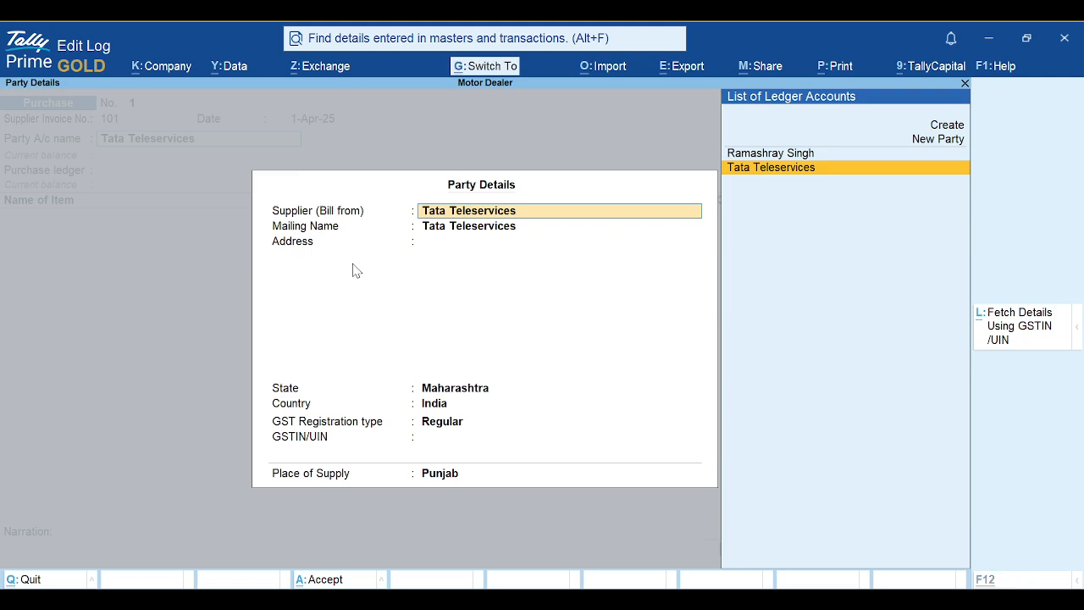
pyautogui.hotkey('ctrl', 'a')
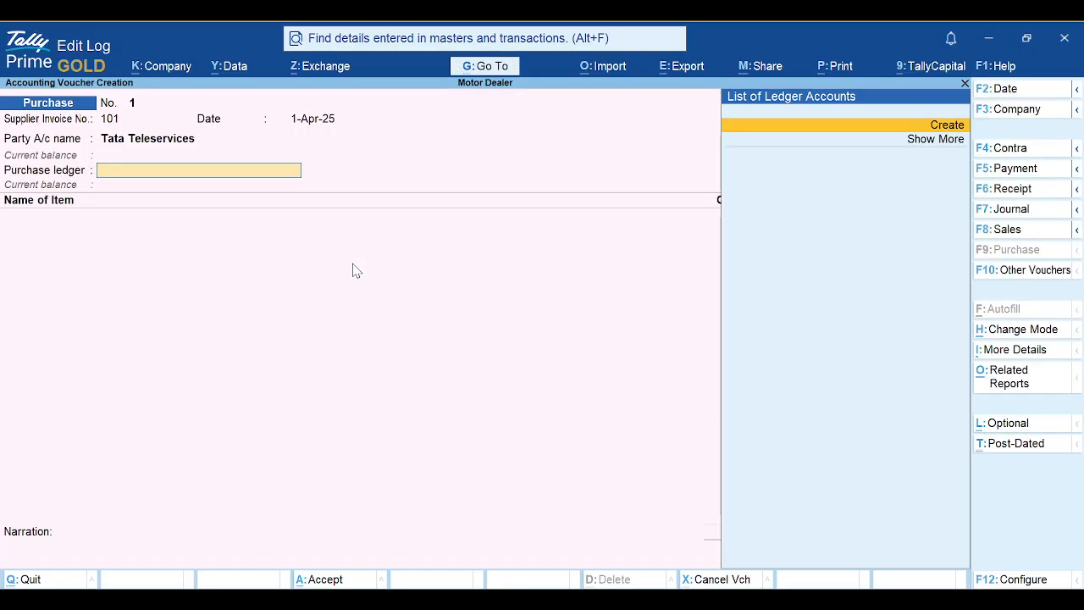
pyautogui.press('ctrl')
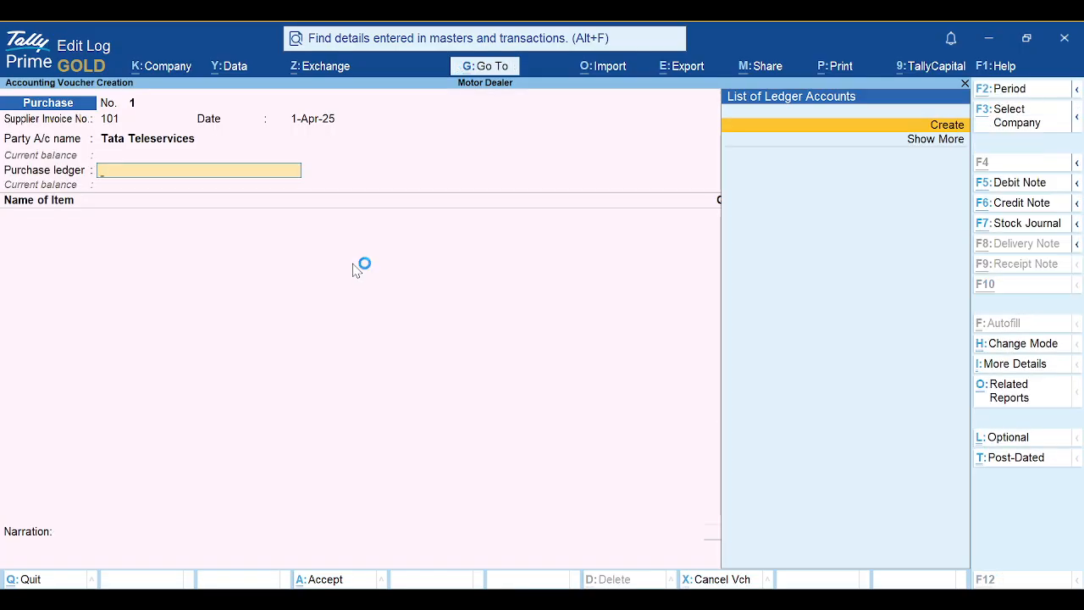
# Start a new ledger for the purchase ledger field and name it "Telcome Services"
pyautogui.hotkey('alt', 'c')
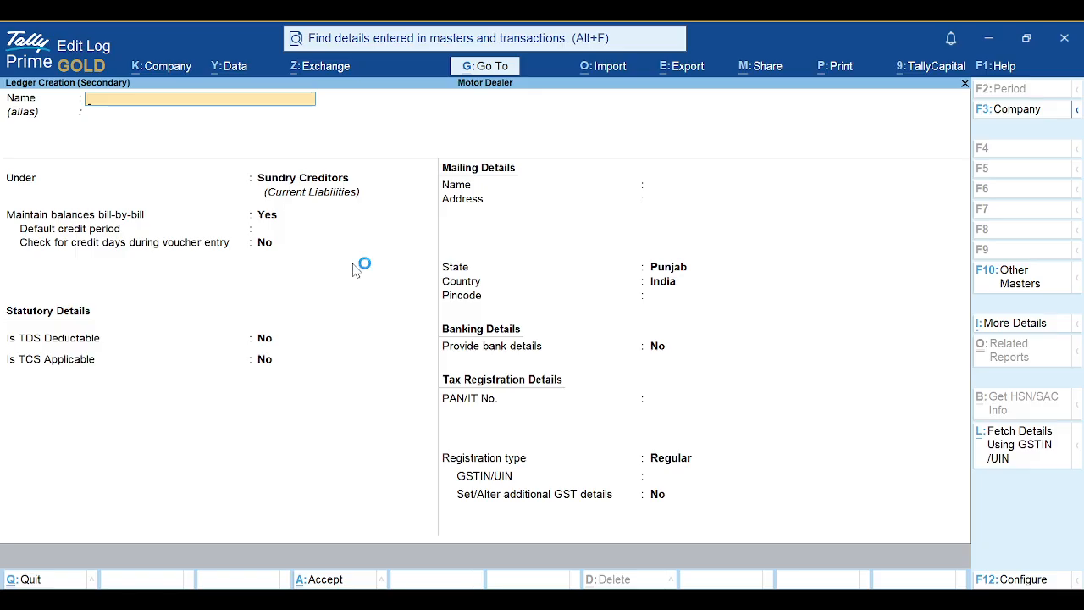
pyautogui.write('Tele')
pyautogui.write('com')
pyautogui.write(' S')
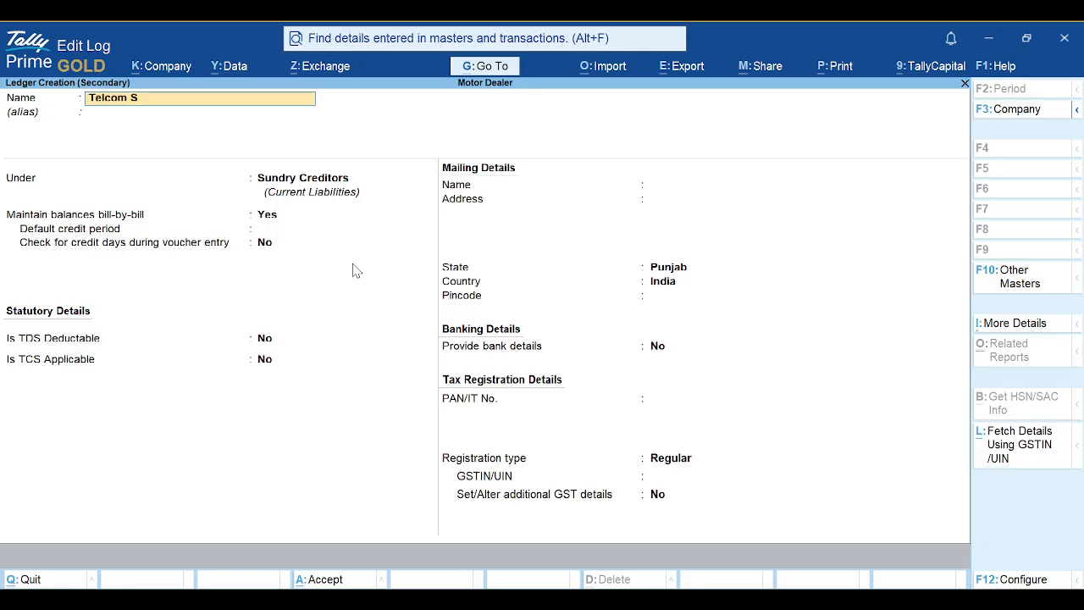
pyautogui.write('e')
pyautogui.press('BackSpace')
pyautogui.press('BackSpace')
pyautogui.press('BackSpace')
pyautogui.write('e Services')
pyautogui.press('Return')
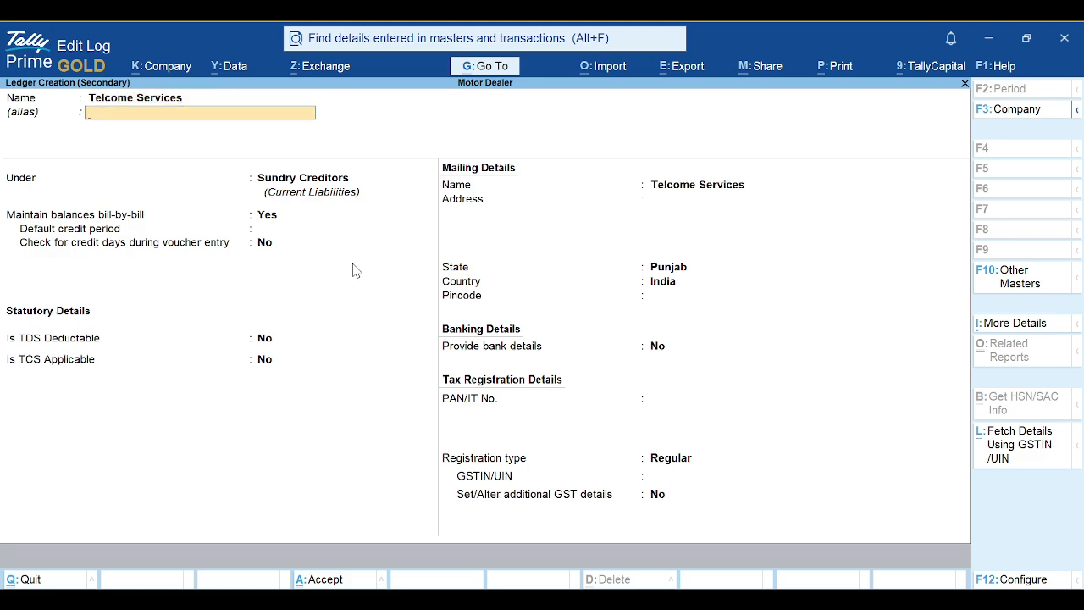
# Place the ledger under Indirect Expenses, keeping the ledger type and assessable value calculation as Not Applicable
pyautogui.press('Return')
pyautogui.write('I')
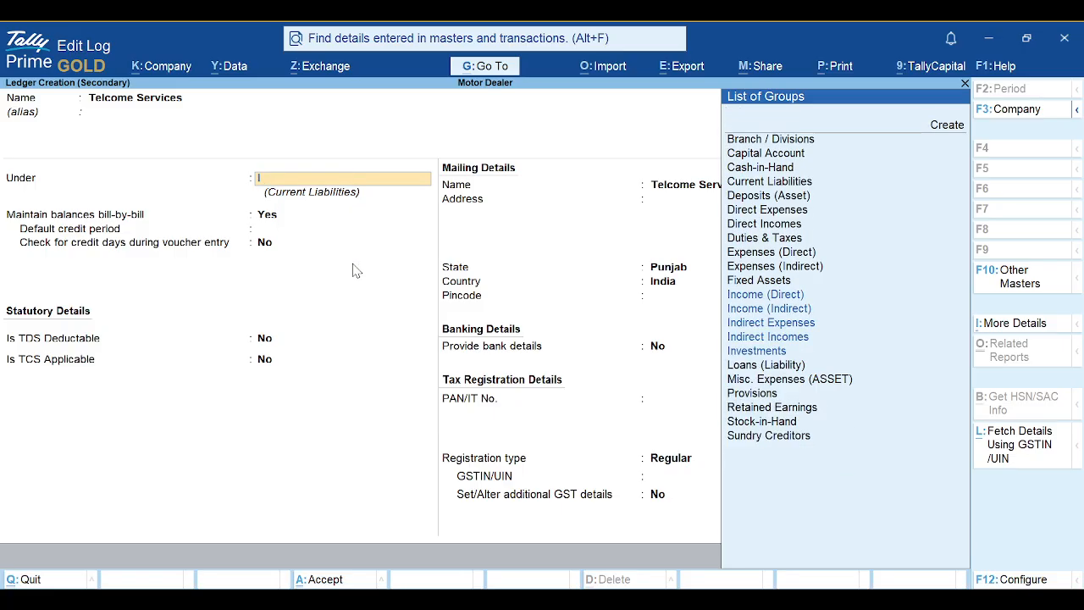
pyautogui.press('Return')
pyautogui.write('ndi')
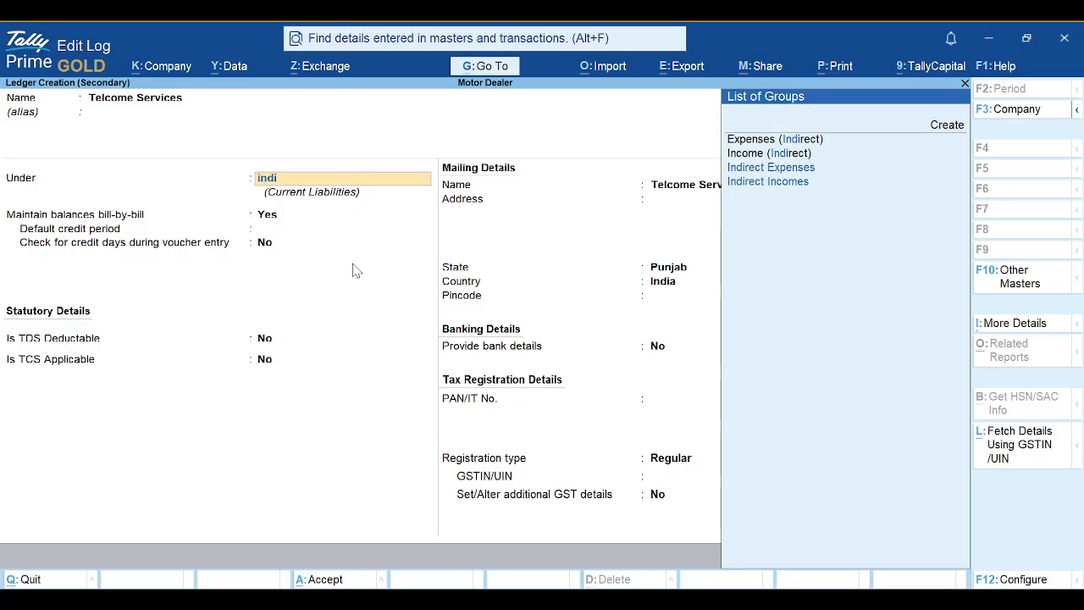
pyautogui.press('Return')
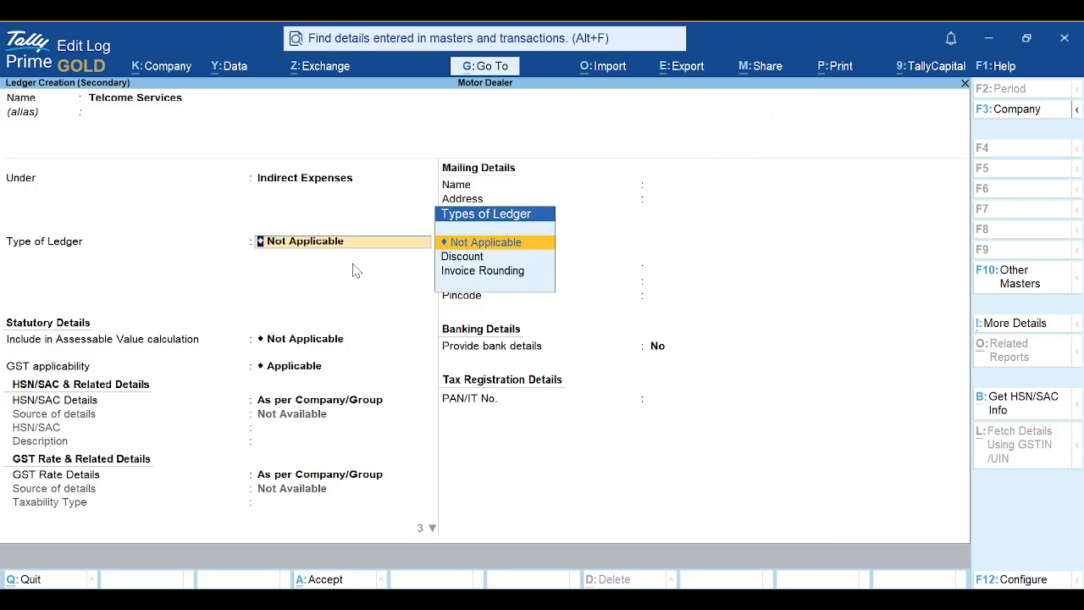
pyautogui.press('Return')
pyautogui.press('Return')
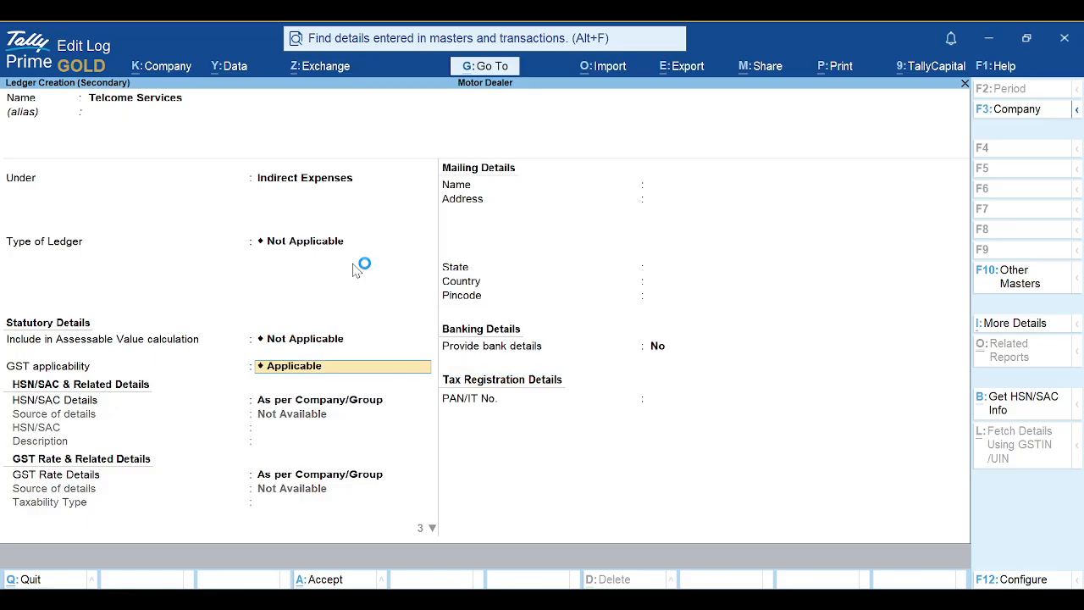
# Keep GST applicable with HSN/SAC details as per company, and specify the GST rate here as Taxable, 18 %, Services
pyautogui.press('Return')
pyautogui.press('Return')
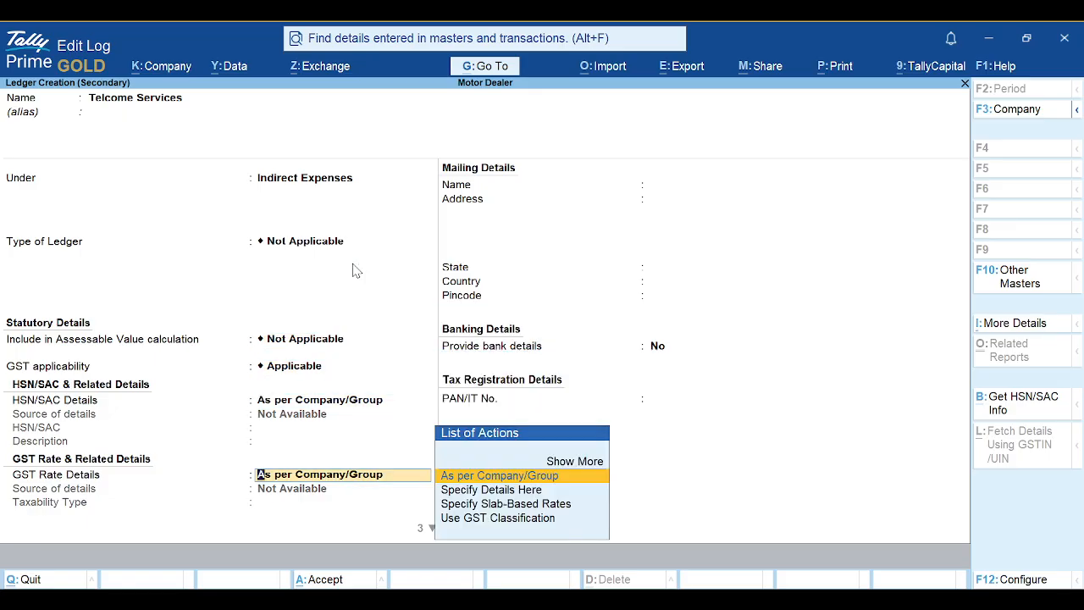
pyautogui.press('Down')
pyautogui.press('Return')
pyautogui.press('Return')
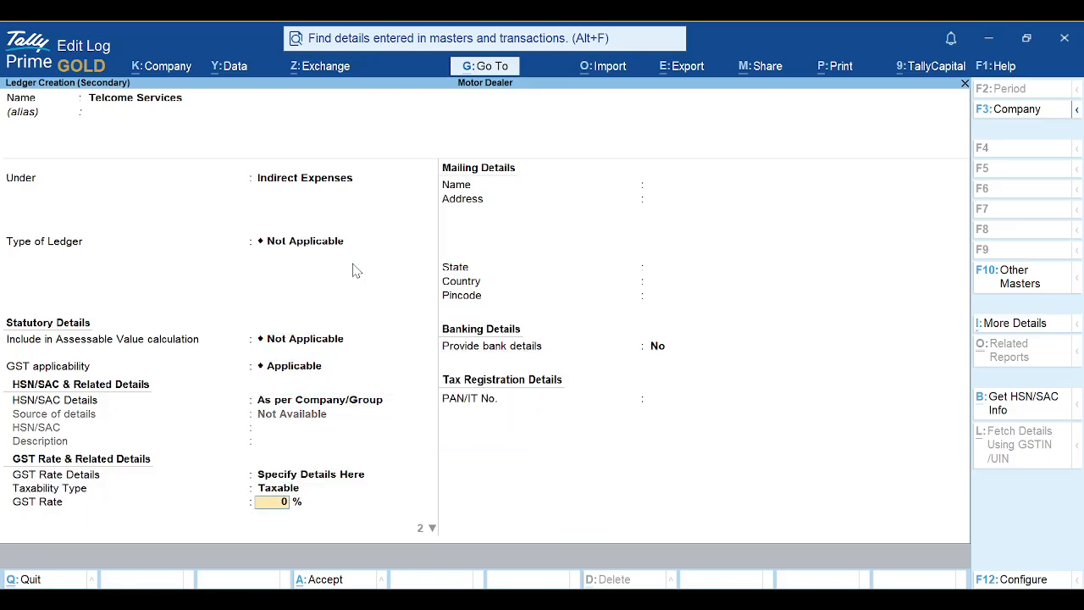
pyautogui.write('18')
pyautogui.press('Return')
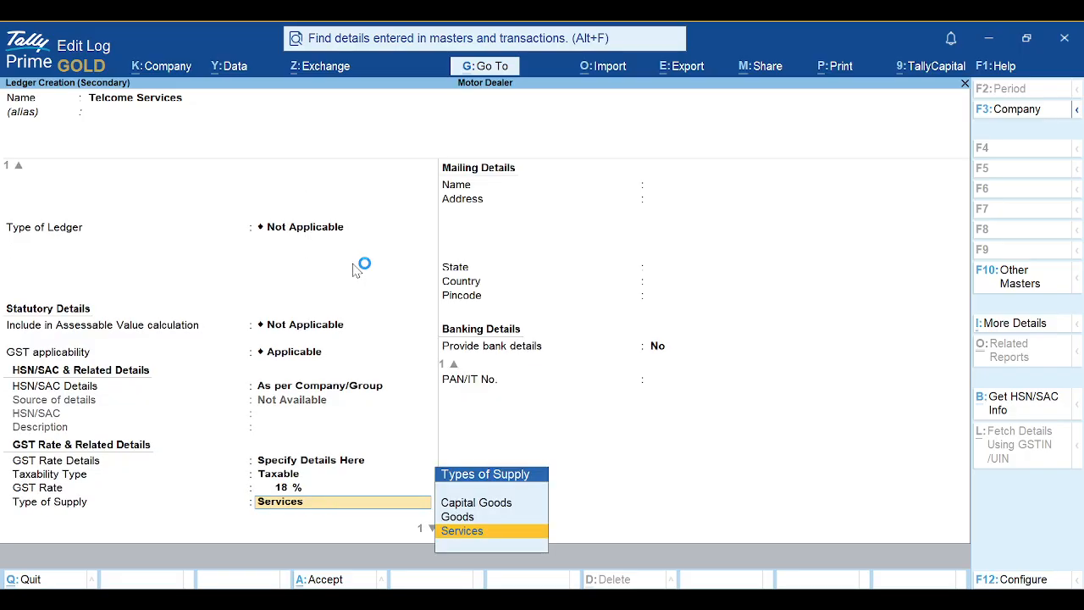
pyautogui.press('Return')
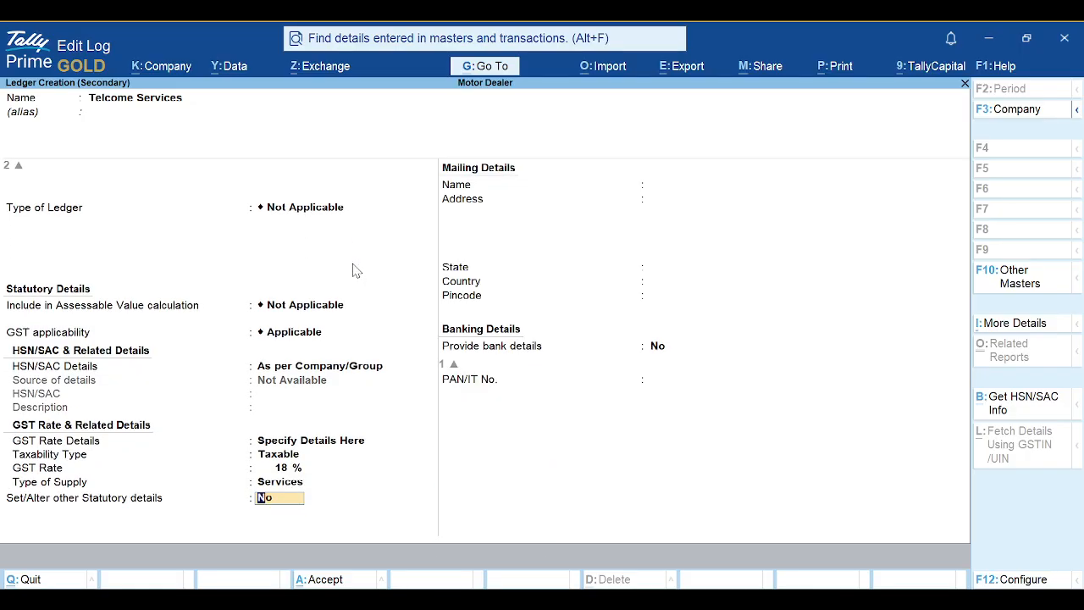
# In the ledger's other statutory details, set TDS to Applicable and start creating a new nature of payment
pyautogui.write('y')
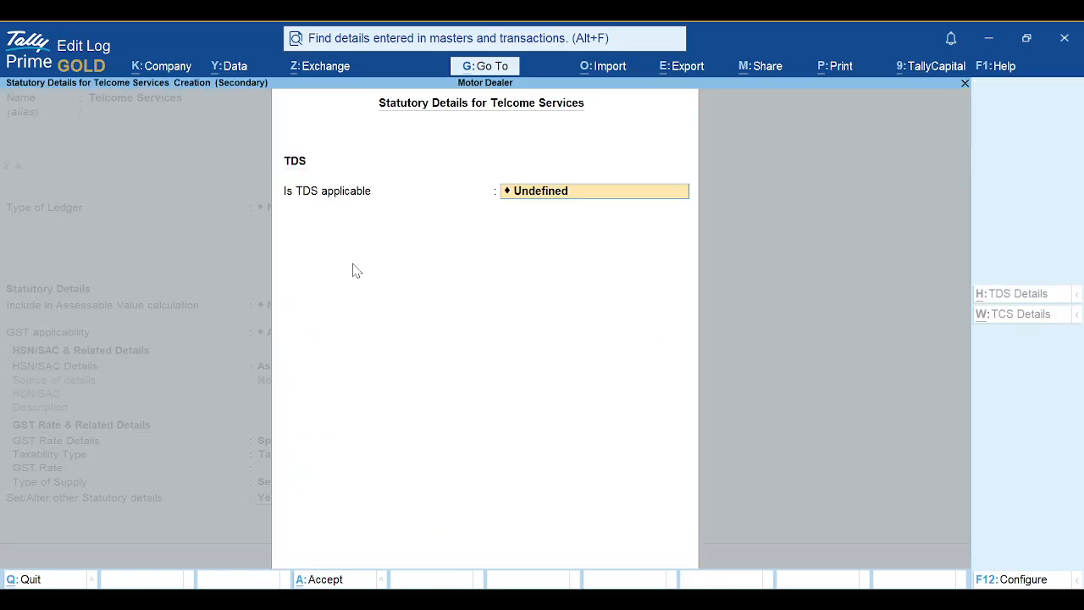
pyautogui.press('Up')
pyautogui.press('Up')
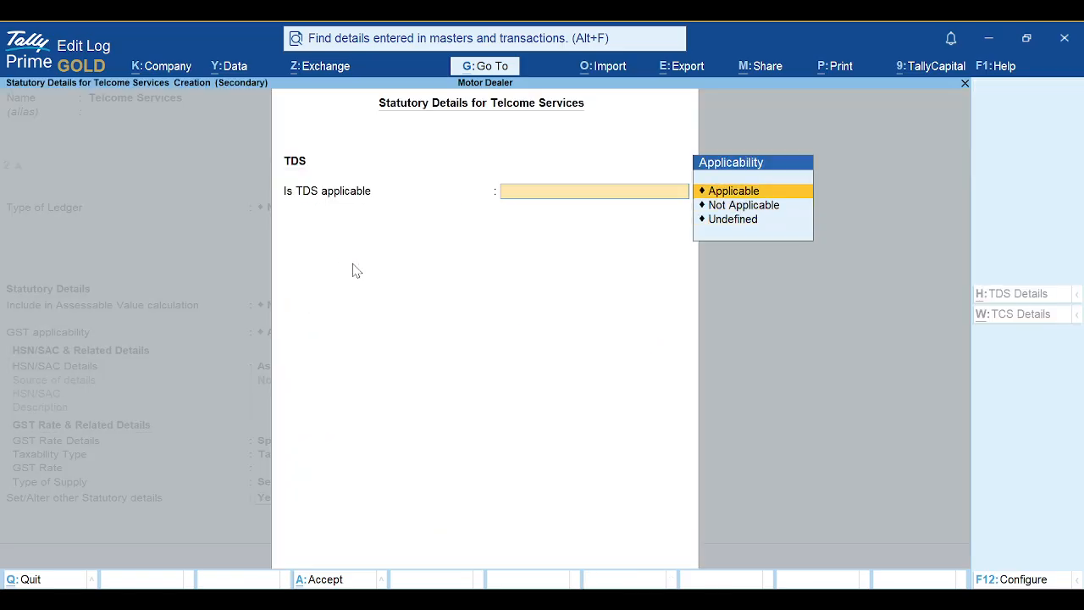
pyautogui.press('Return')
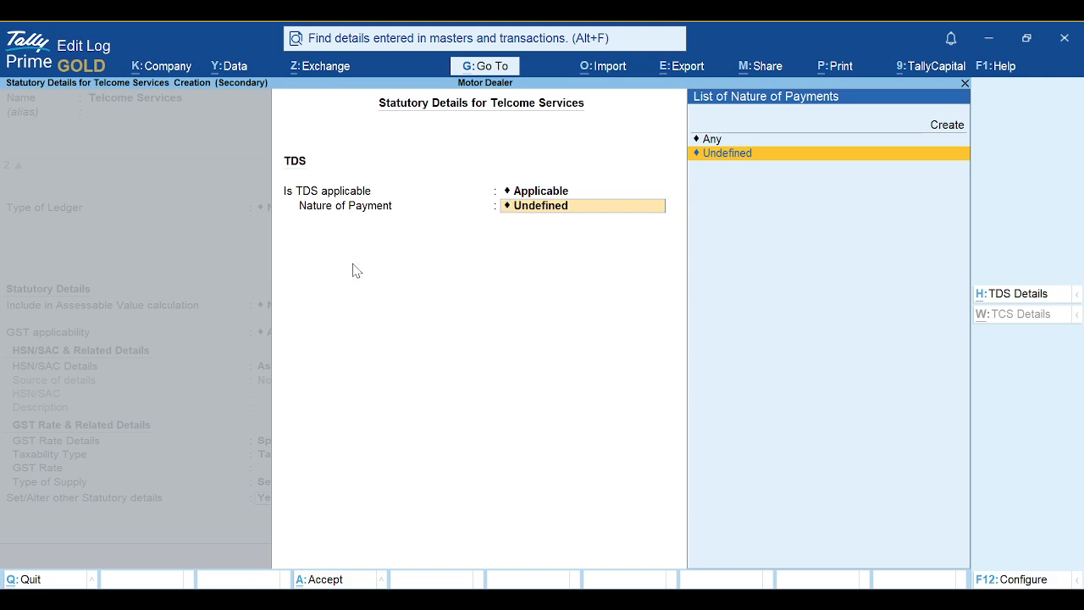
pyautogui.press('Up')
pyautogui.press('Up')
pyautogui.press('Return')
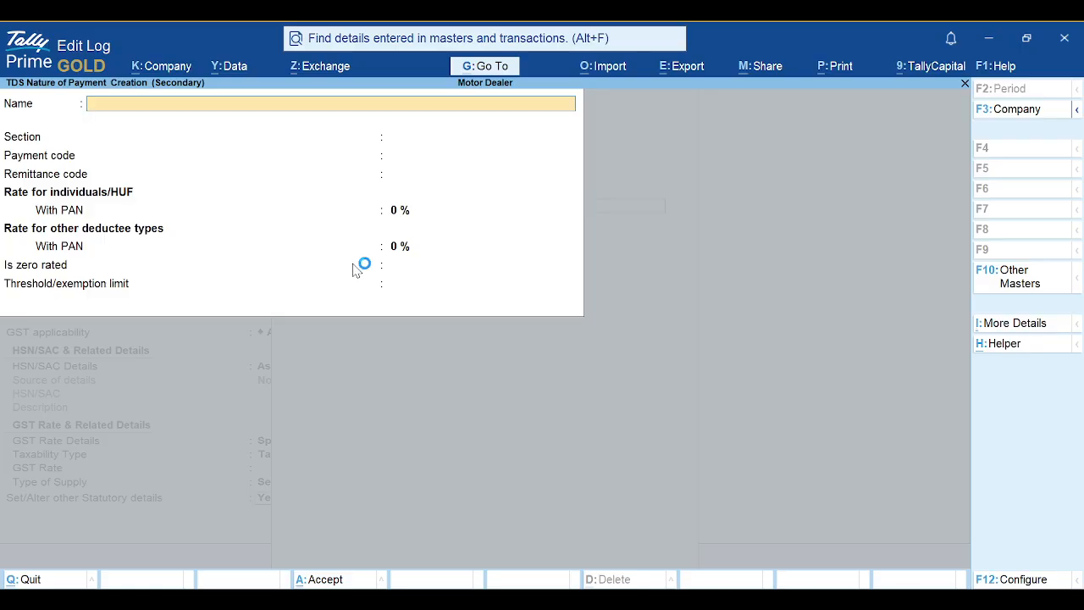
# Name the nature of payment "TDS on Contracts" and enter 194C as its section, payment code and remittance code
pyautogui.write('TDS on')
pyautogui.write('Contracts')
pyautogui.press('Return')
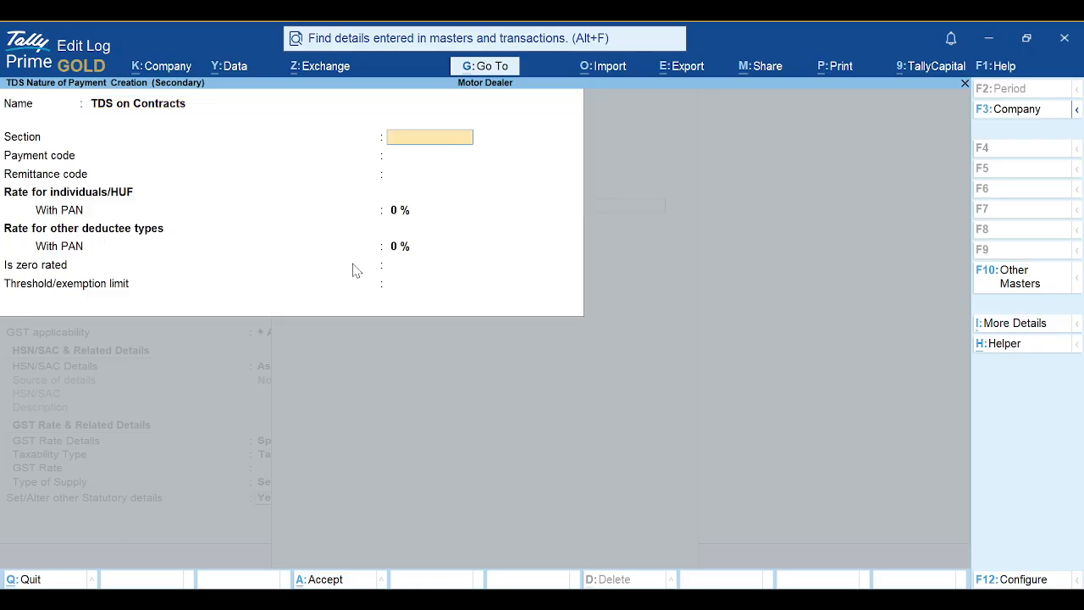
pyautogui.write('194C')
pyautogui.press('Return')
pyautogui.write('1')
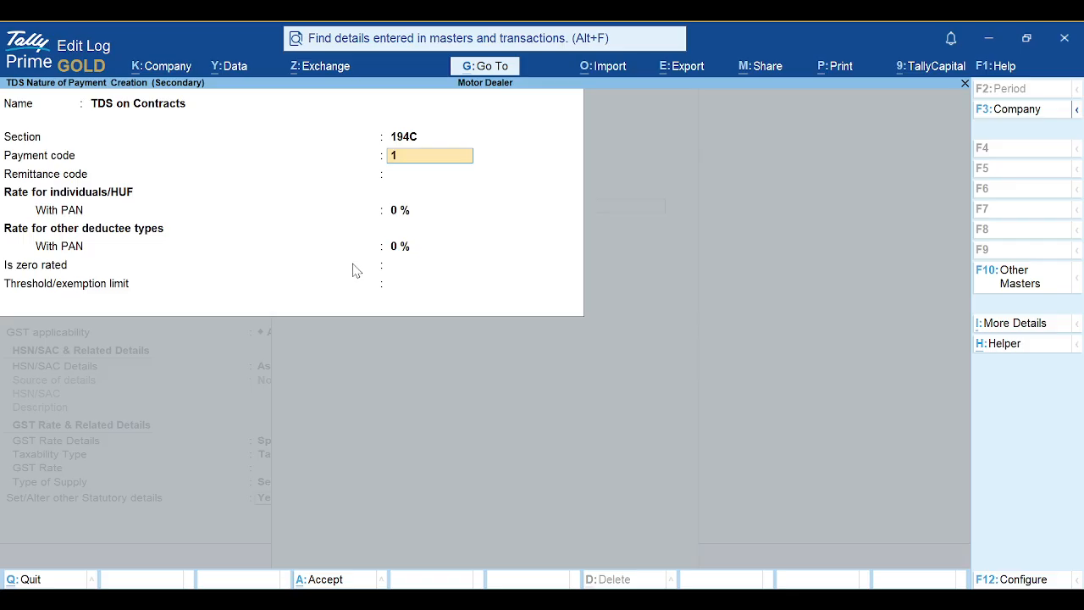
pyautogui.write('94C')
pyautogui.press('Return')
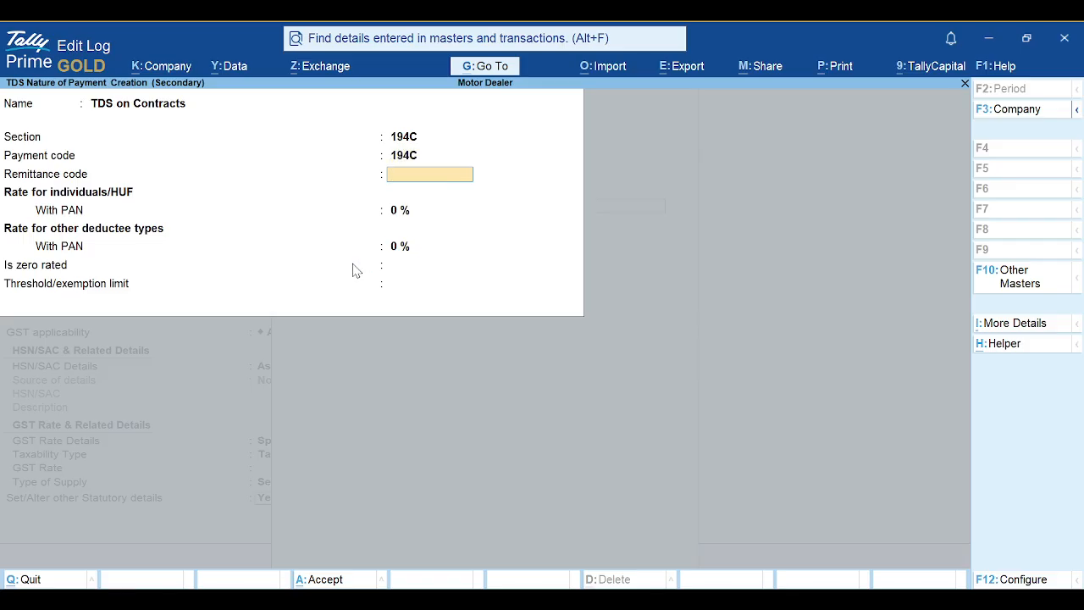
pyautogui.write('194C')
pyautogui.press('Return')
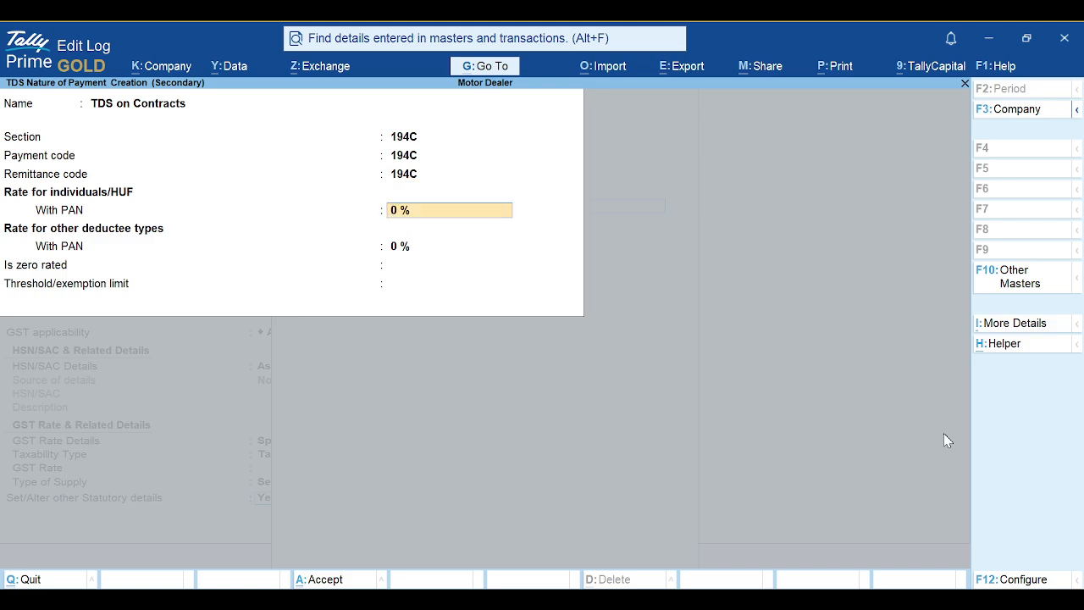
# Configure the nature of payment to allow a tax rate without PAN, keeping the other options at No
pyautogui.click(1012, 579)
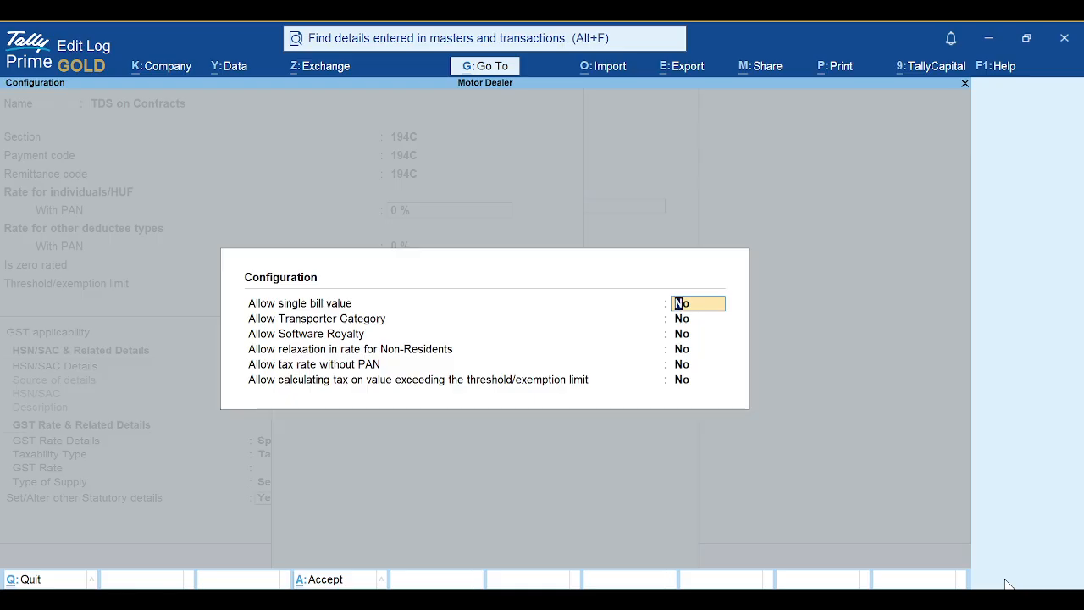
pyautogui.press('Return')
pyautogui.press('Return')
pyautogui.press('Return')
pyautogui.press('Return')
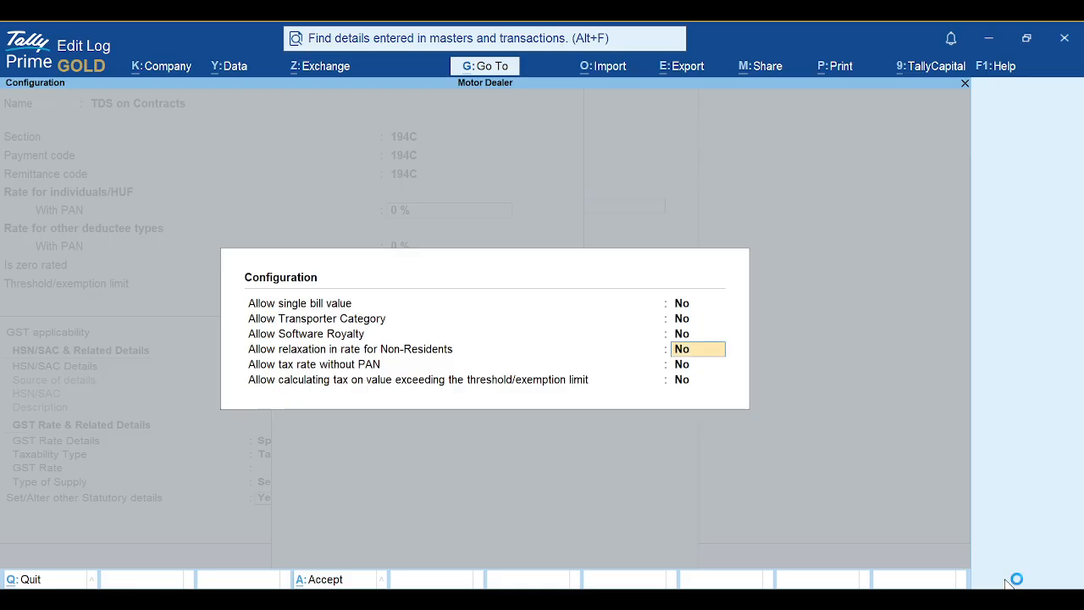
pyautogui.write('y')
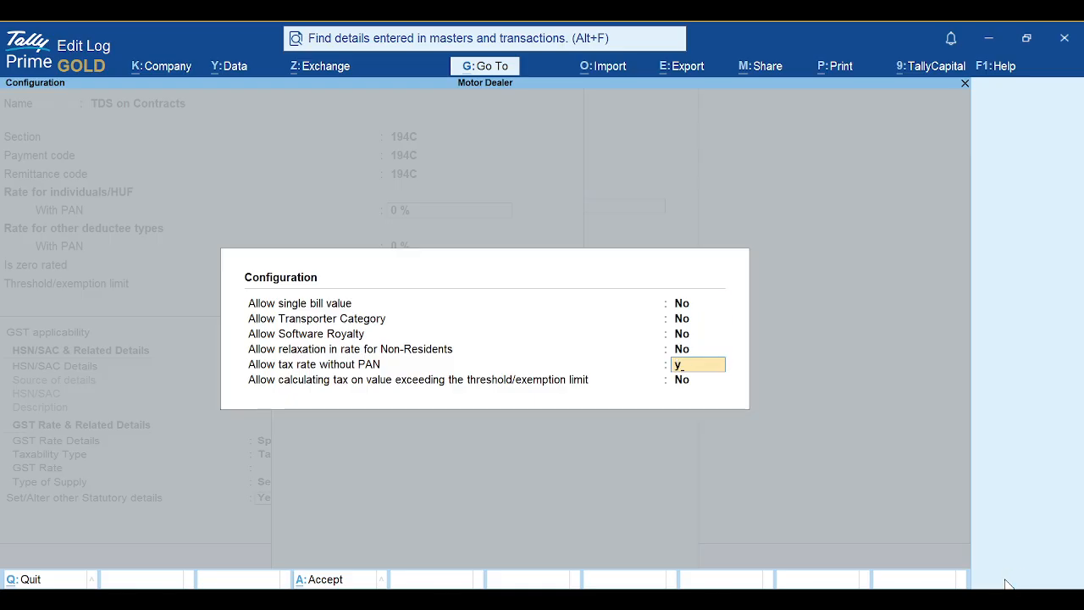
pyautogui.press('Return')
pyautogui.press('Return')
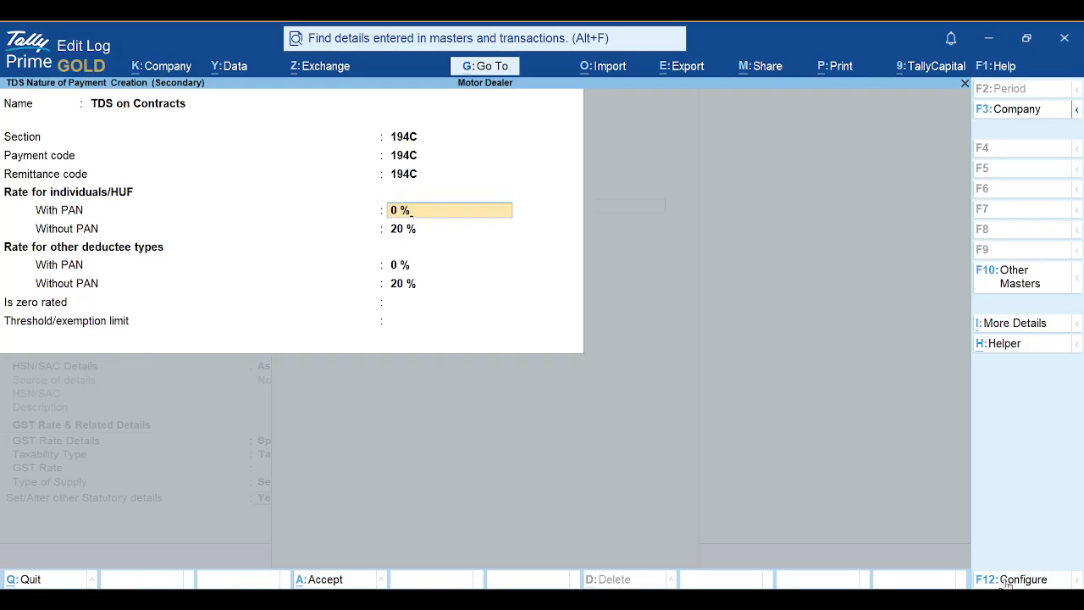
# Set the with-PAN rates to 1 % for individuals/HUF and 2 % for other deductee types, keeping 20 % without PAN
pyautogui.write('1')
pyautogui.press('Return')
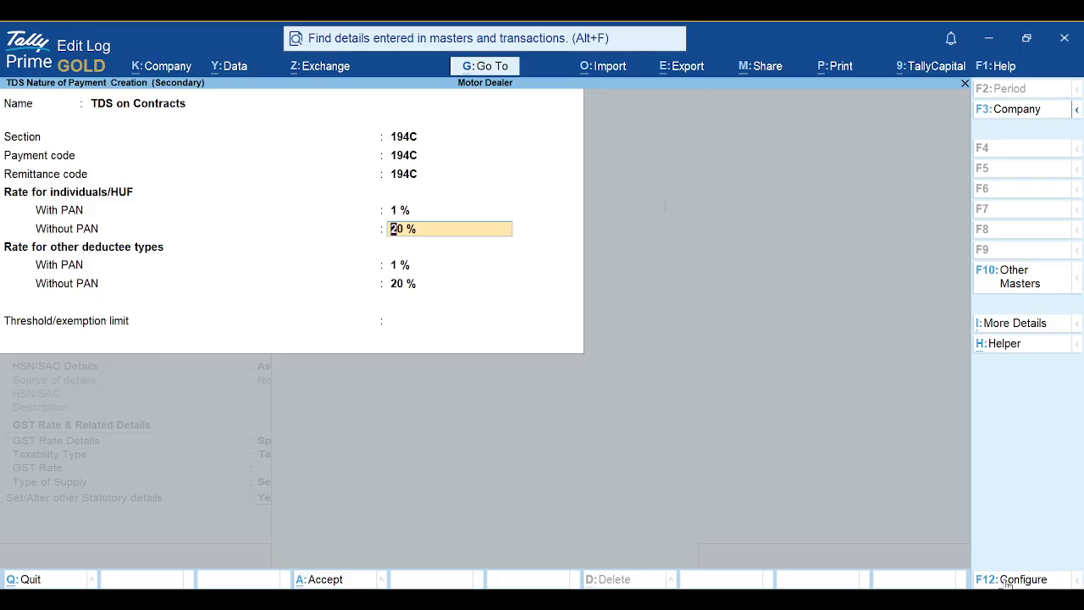
pyautogui.press('Return')
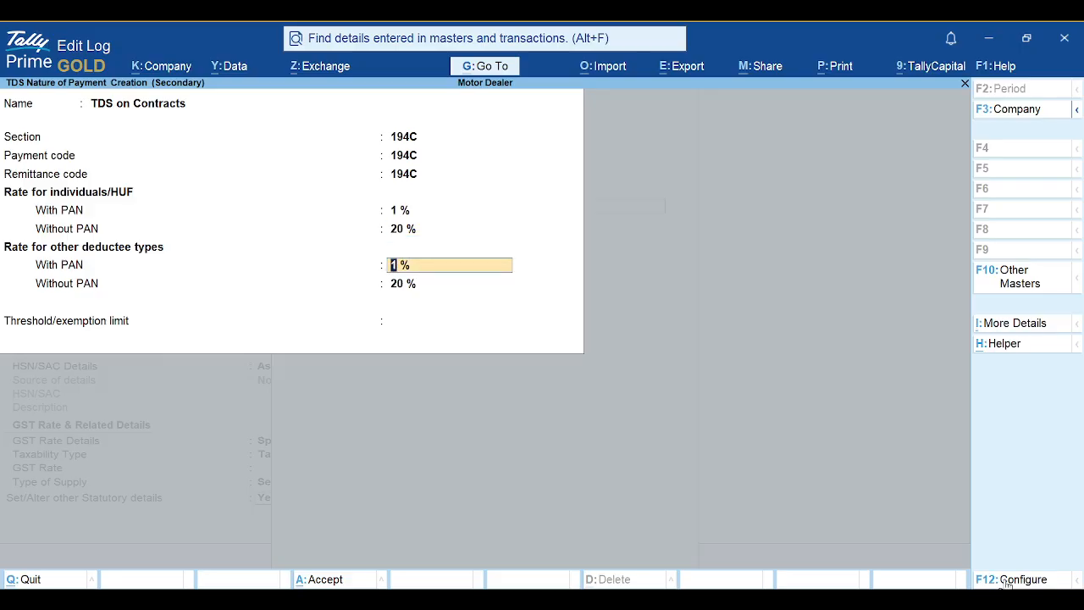
pyautogui.write('2 %')
pyautogui.press('Return')
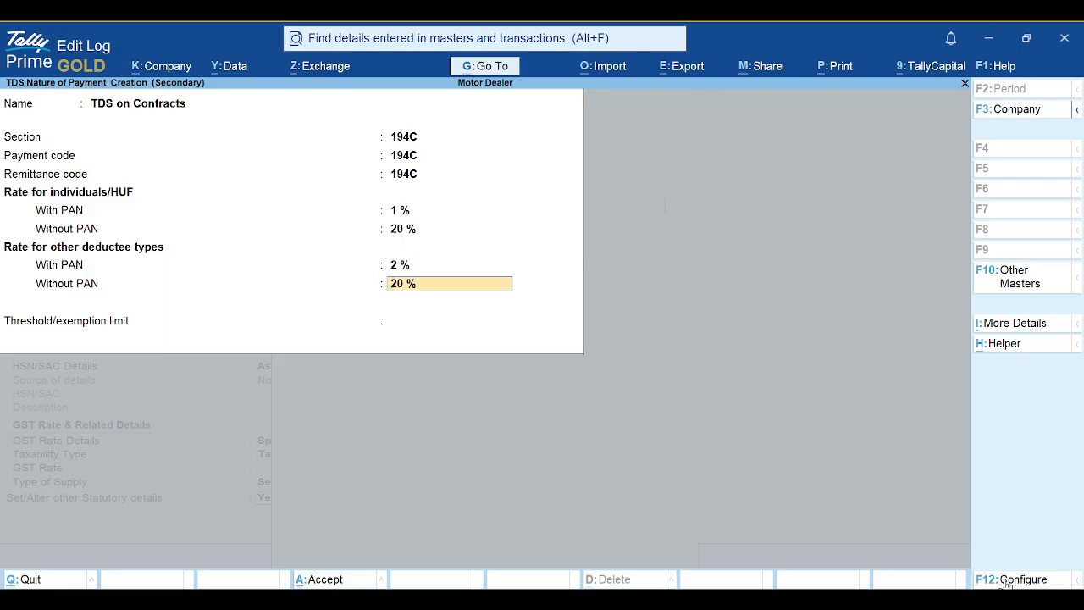
pyautogui.press('Return')
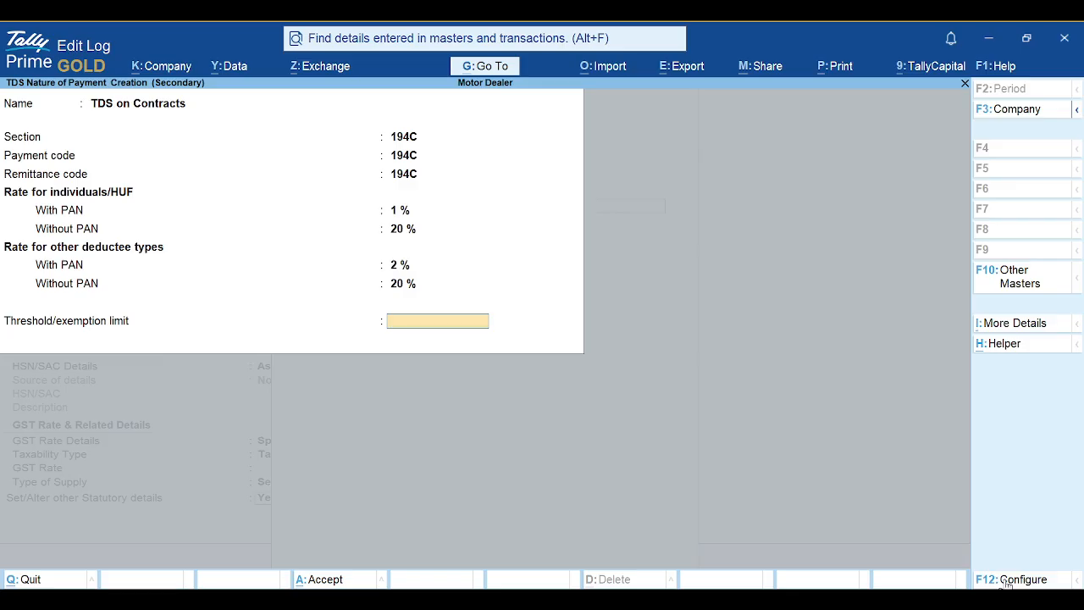
# Save the nature of payment with the threshold limit left blank, and save the Telcome Services ledger
pyautogui.press('Return')
pyautogui.press('Return')
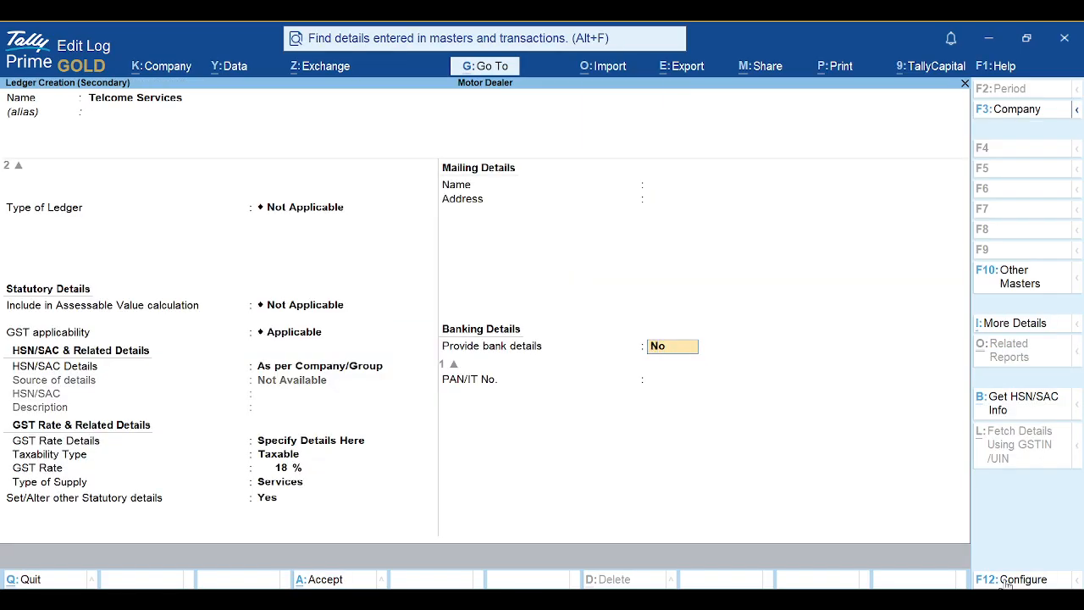
pyautogui.press('ctrl')
pyautogui.hotkey('ctrl', 'a')
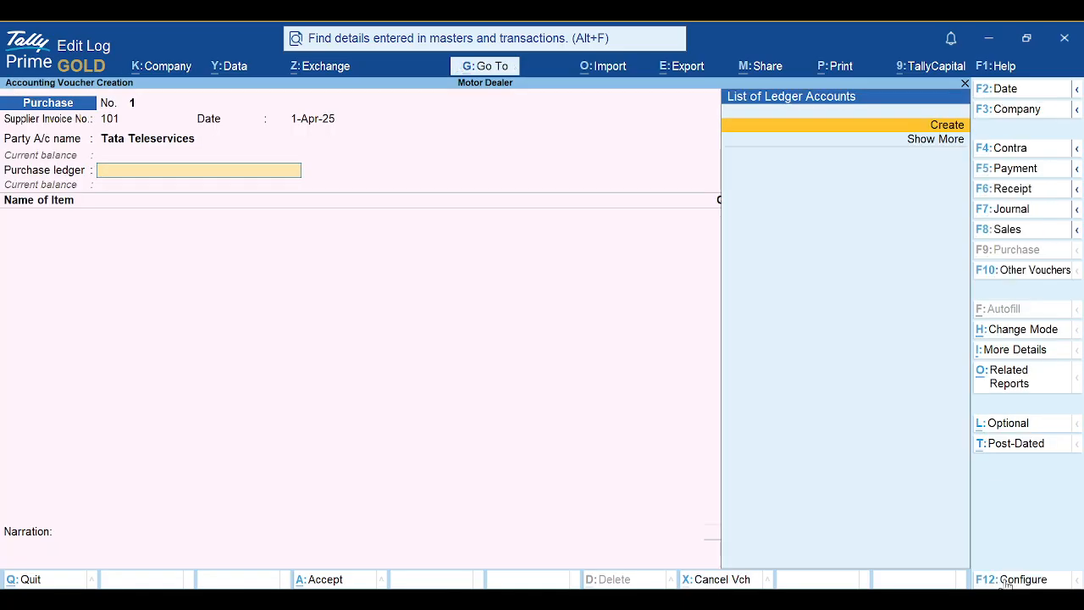
# Change the purchase voucher mode from item invoice to Accounting Invoice
pyautogui.press('Down')
pyautogui.press('Return')
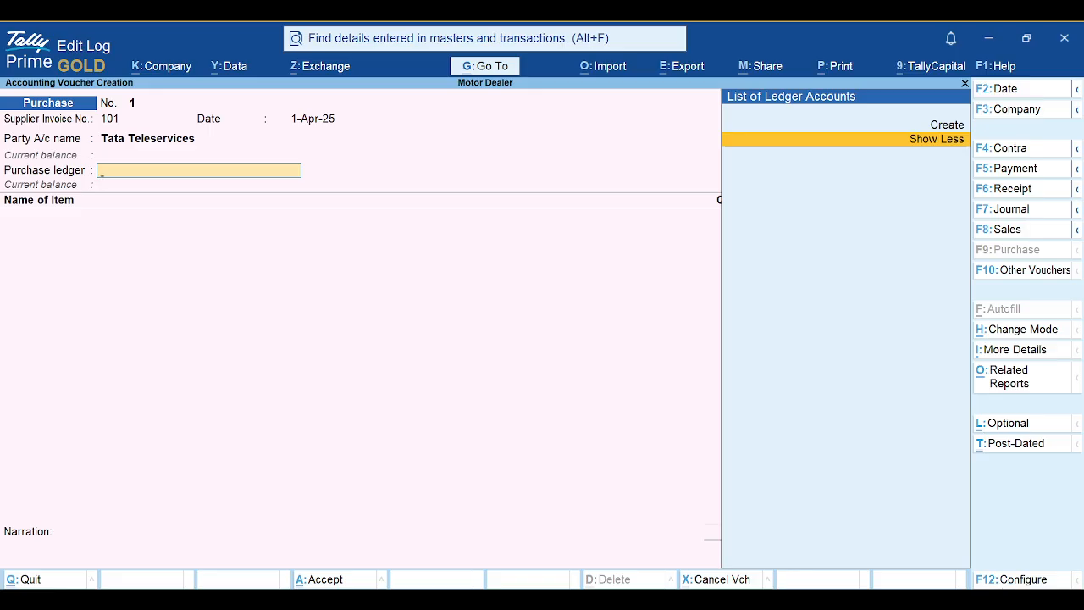
pyautogui.click(1004, 330)
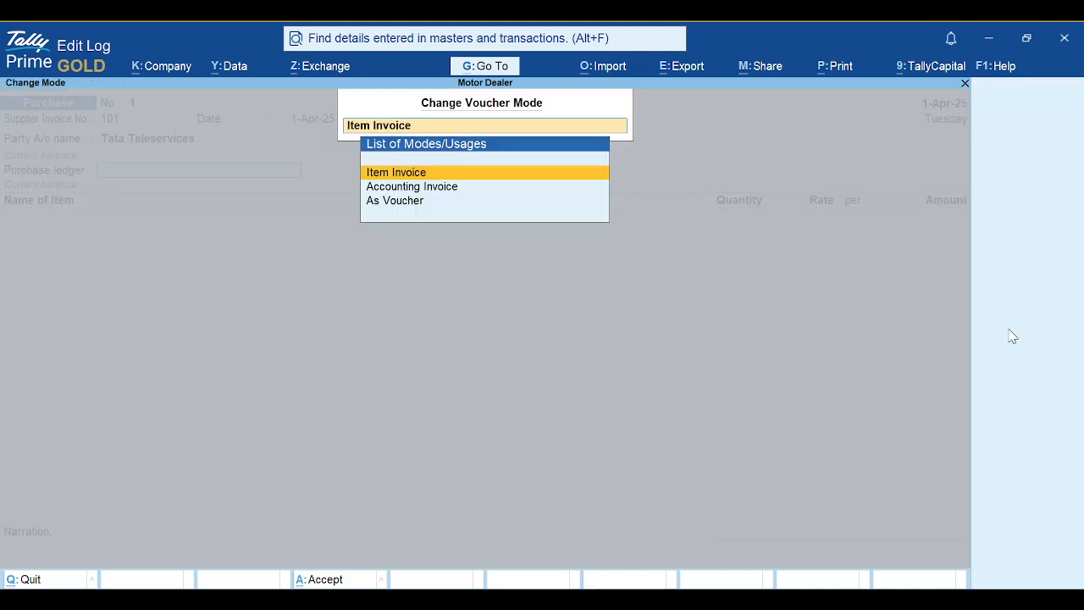
pyautogui.press('Down')
pyautogui.press('Return')
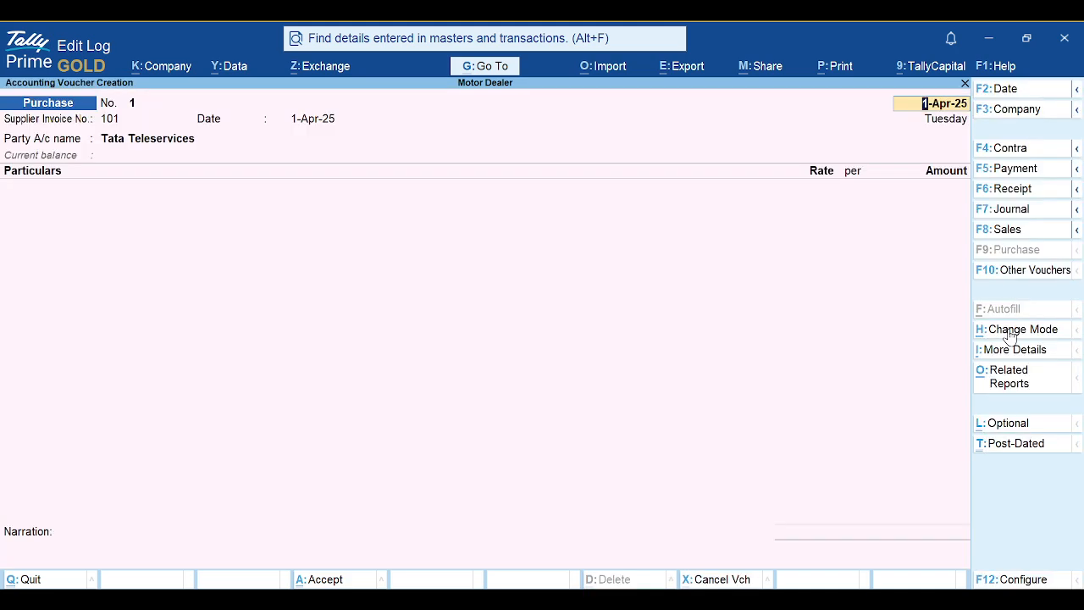
# Keep the voucher date, supplier invoice details and Tata Teleservices as party, and accept the receipt and party details unchanged
pyautogui.press('Return')
pyautogui.press('Return')
pyautogui.press('Return')
pyautogui.press('Return')
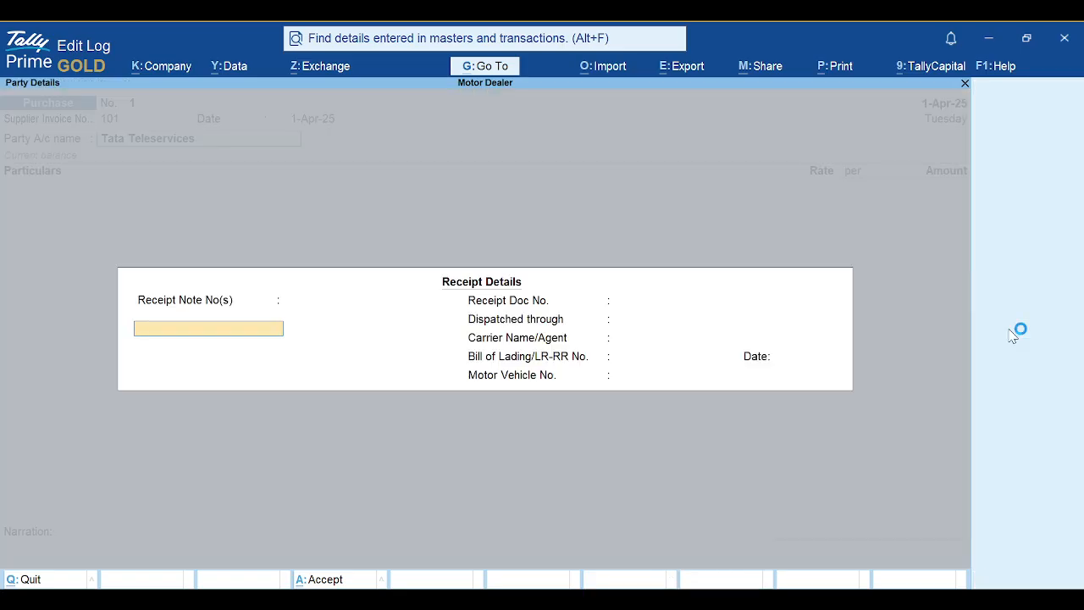
pyautogui.hotkey('ctrl', 'a')
pyautogui.hotkey('ctrl', 'a')
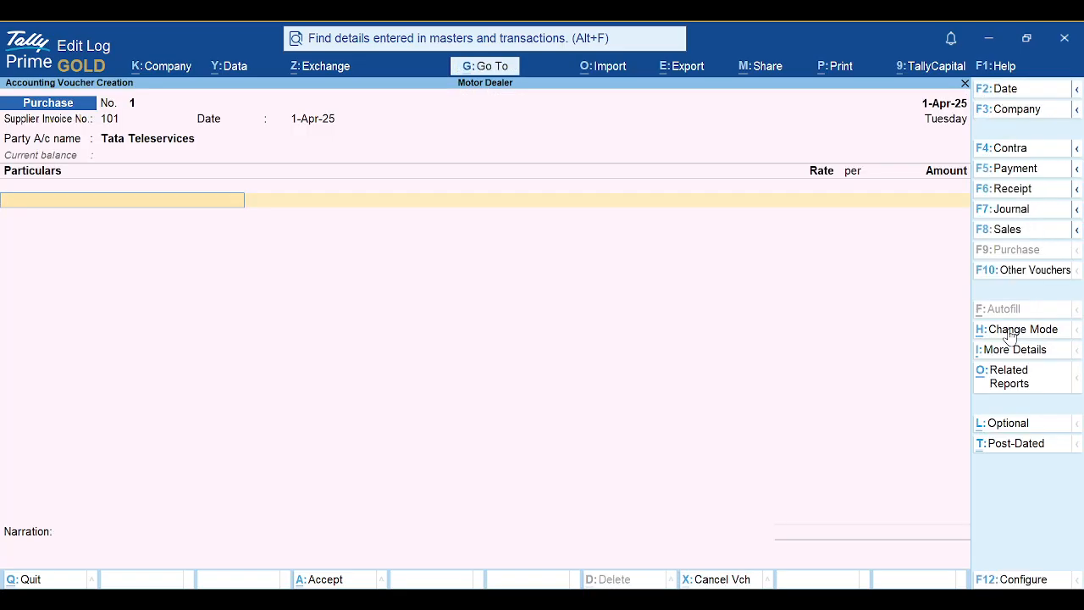
# Add the Telcome Services ledger to the voucher particulars with a GST-inclusive amount of 11,800
pyautogui.write('T')
pyautogui.press('Down')
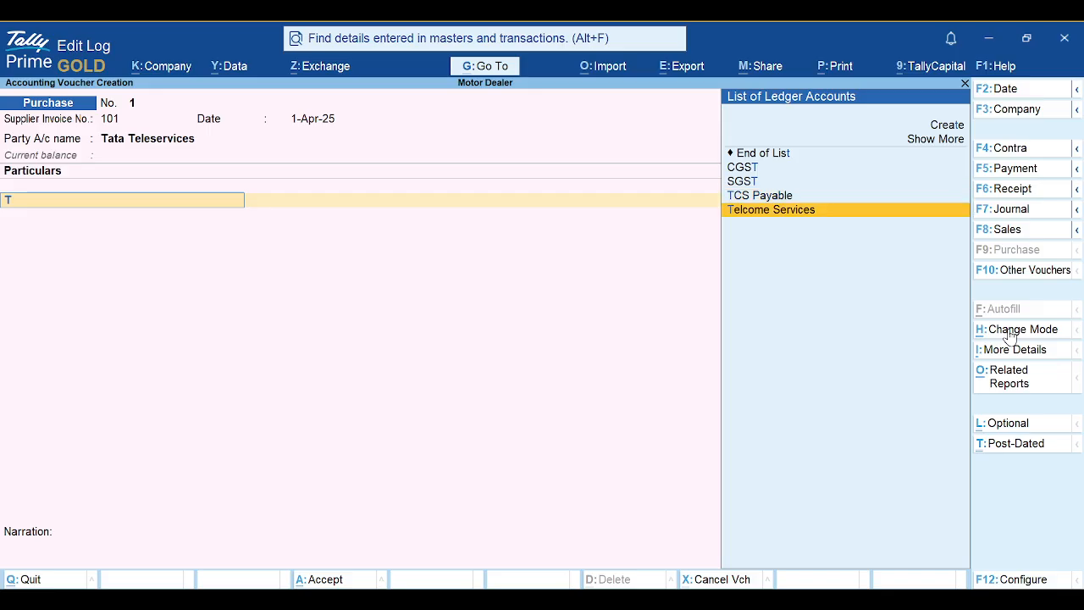
pyautogui.press('Return')
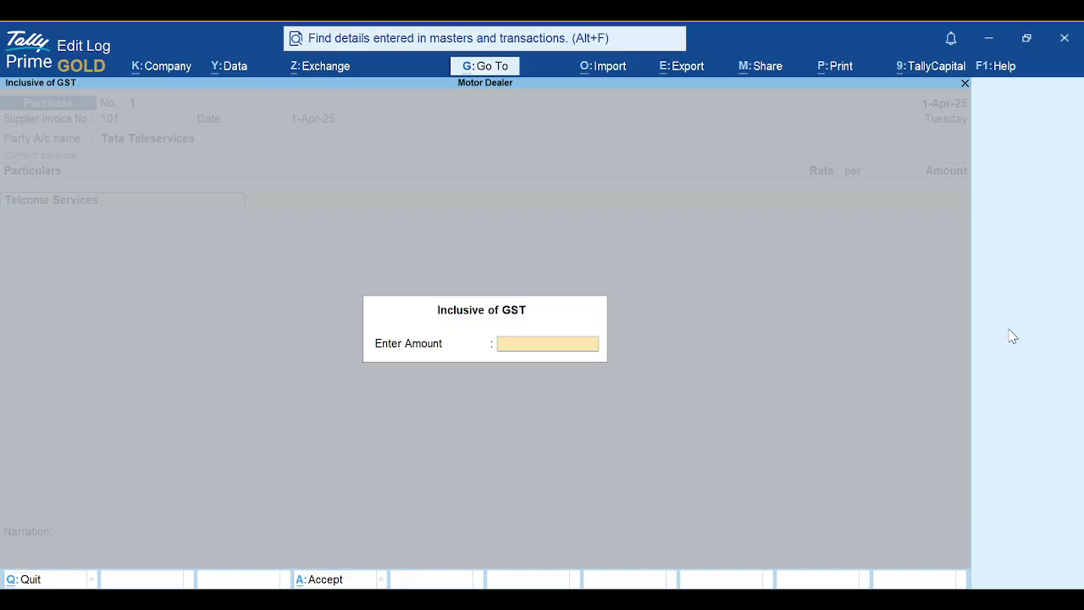
pyautogui.write('800')
pyautogui.press('Return')
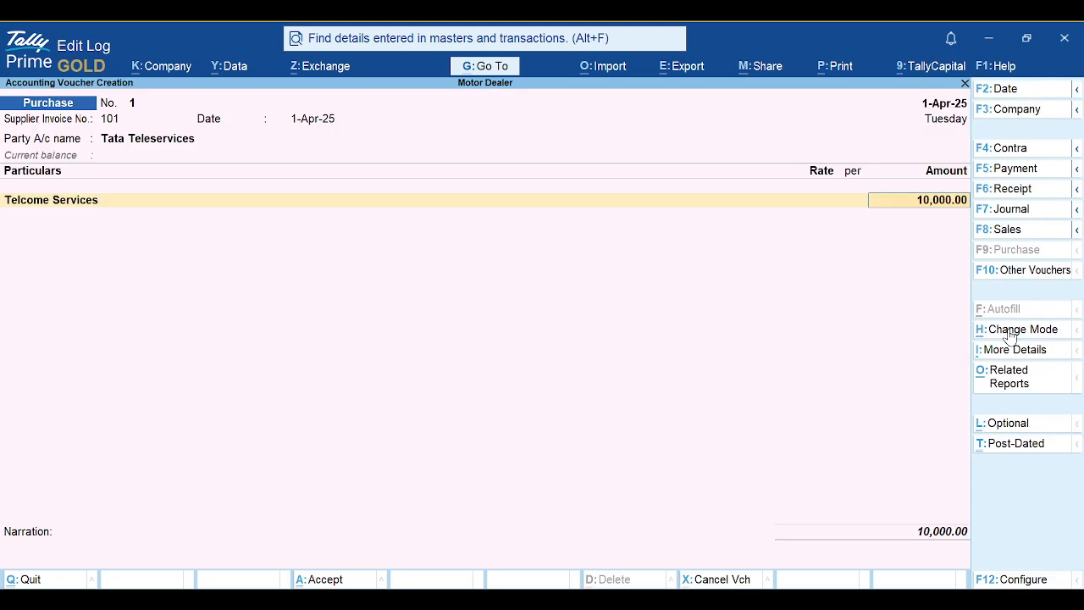
pyautogui.press('Return')
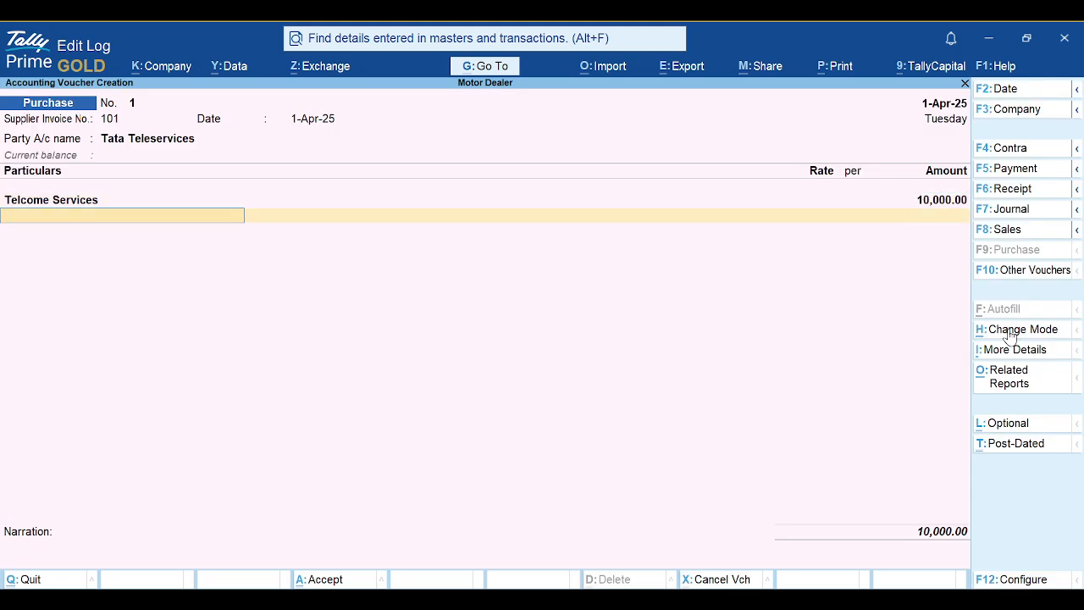
pyautogui.write('Cgs')
pyautogui.press('BackSpace')
pyautogui.press('BackSpace')
pyautogui.press('BackSpace')
pyautogui.press('BackSpace')
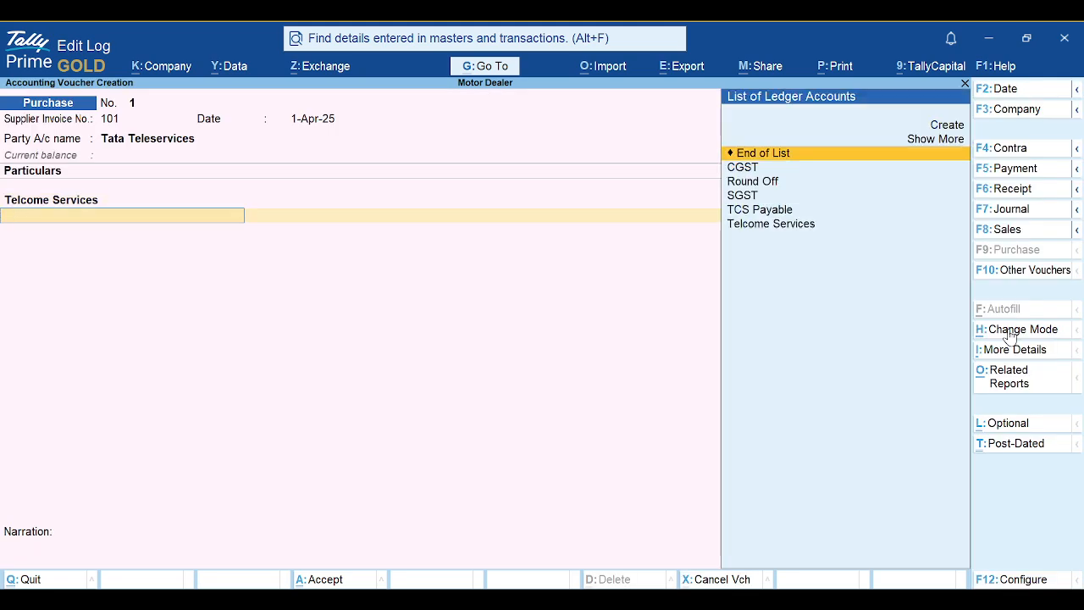
pyautogui.press('Return')
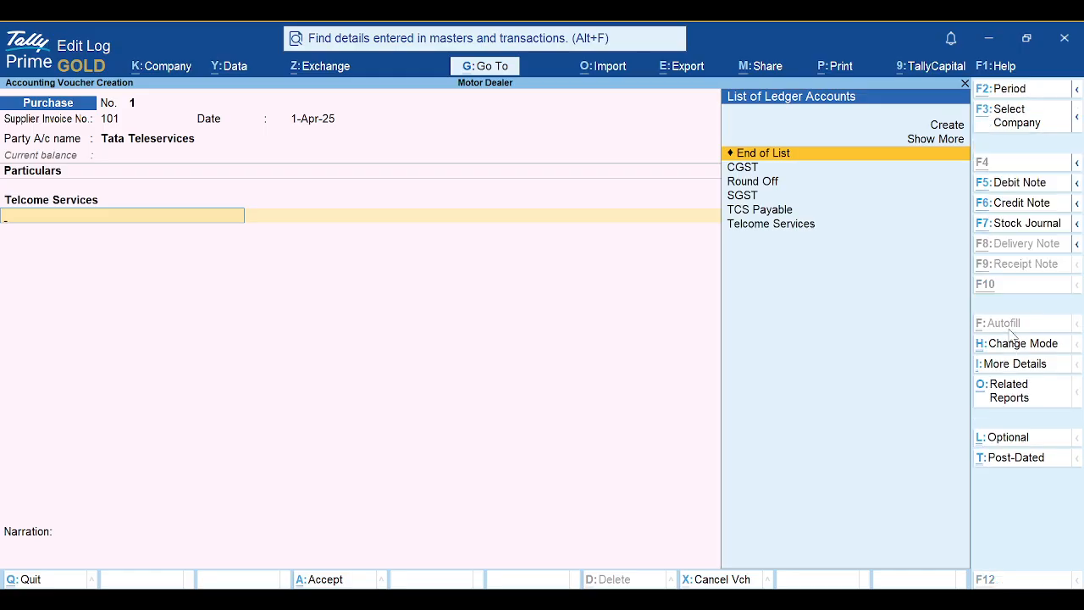
# Create a new ledger named IGST from the voucher and place it under Duties & Taxes
pyautogui.hotkey('alt', 'c')
pyautogui.write('IGST')
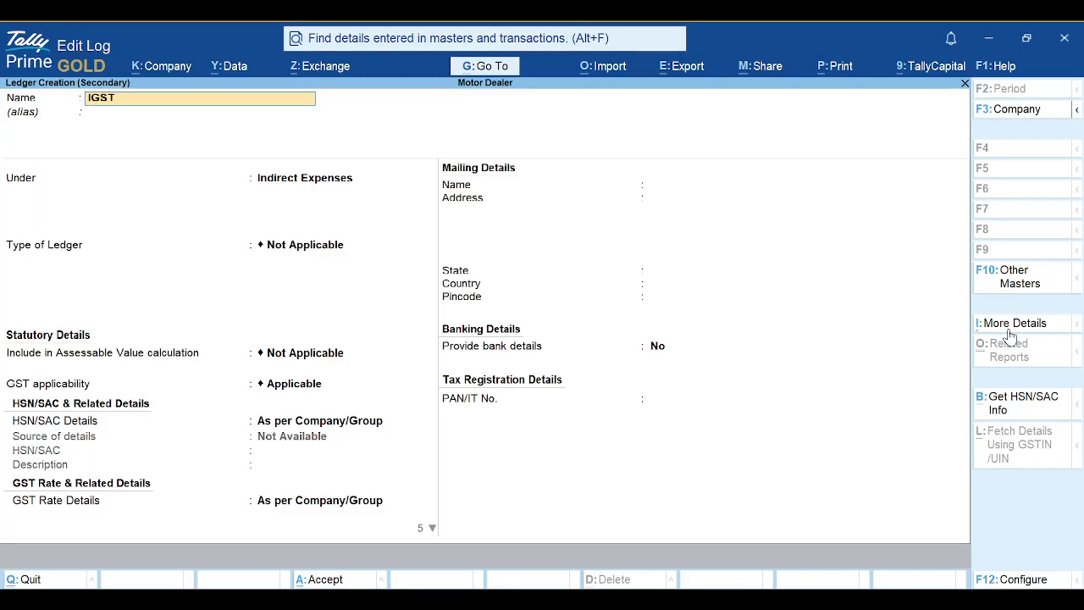
pyautogui.press('Return')
pyautogui.press('Return')
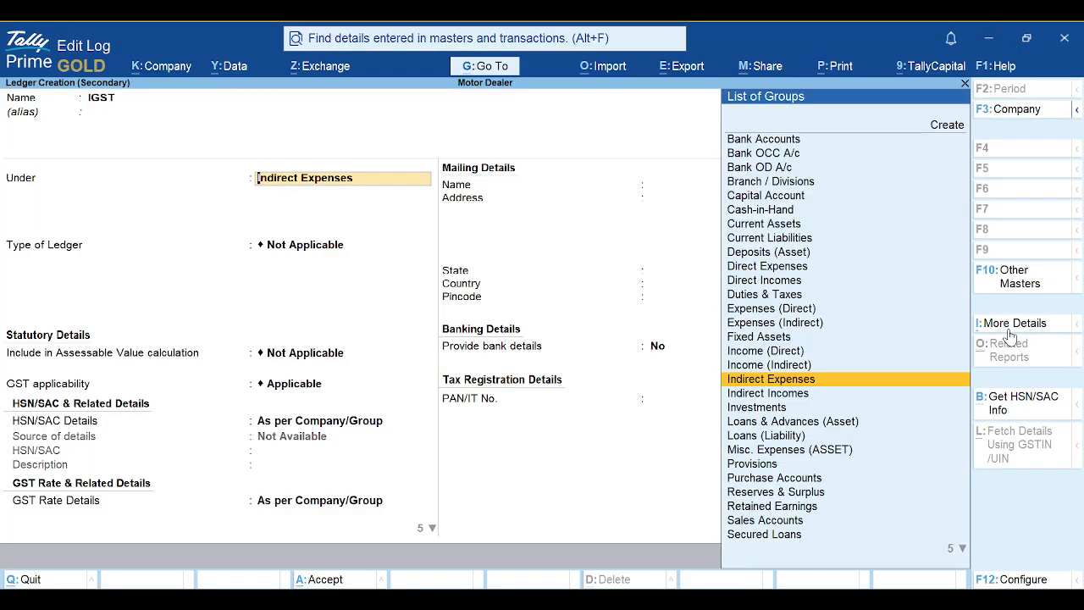
pyautogui.write('Dut')
pyautogui.press('Return')
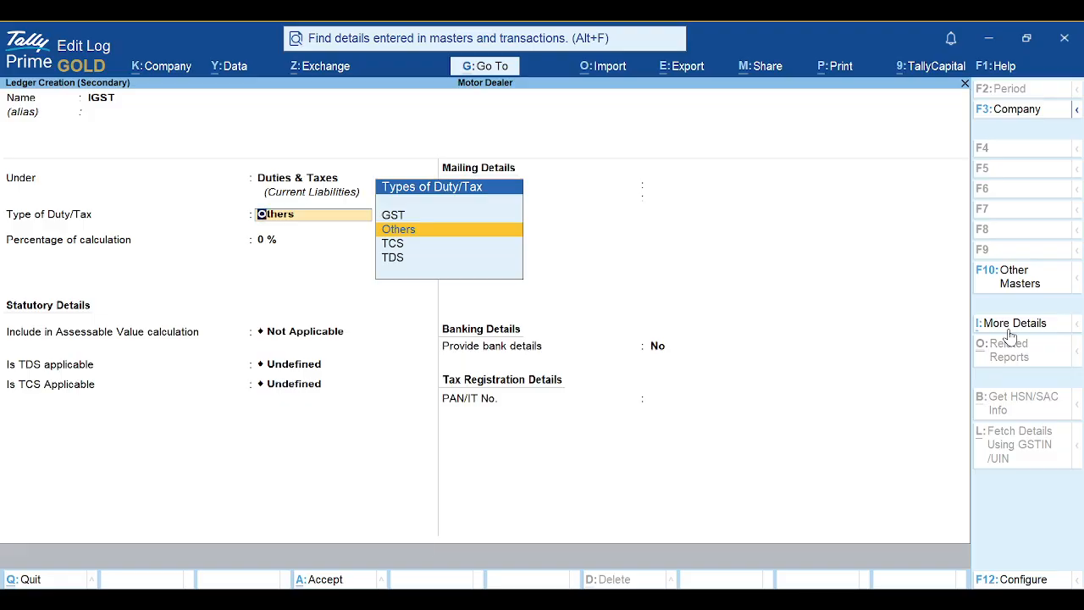
# Set the IGST ledger's duty type to GST and tax type to IGST, keeping 0 % calculation and no rounding method
pyautogui.press('Up')
pyautogui.press('Return')
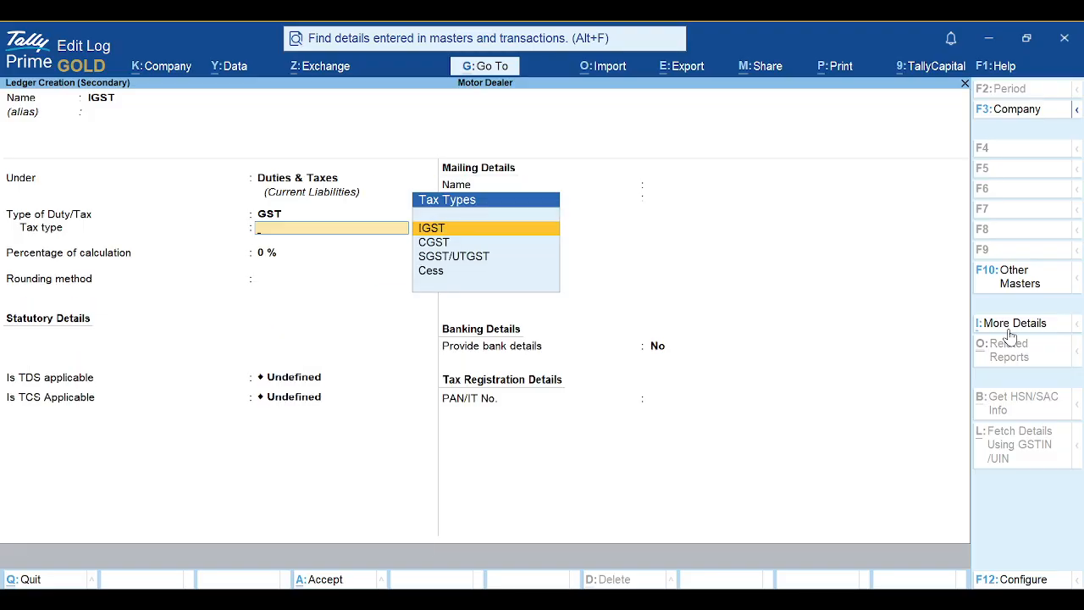
pyautogui.press('Return')
pyautogui.press('Return')
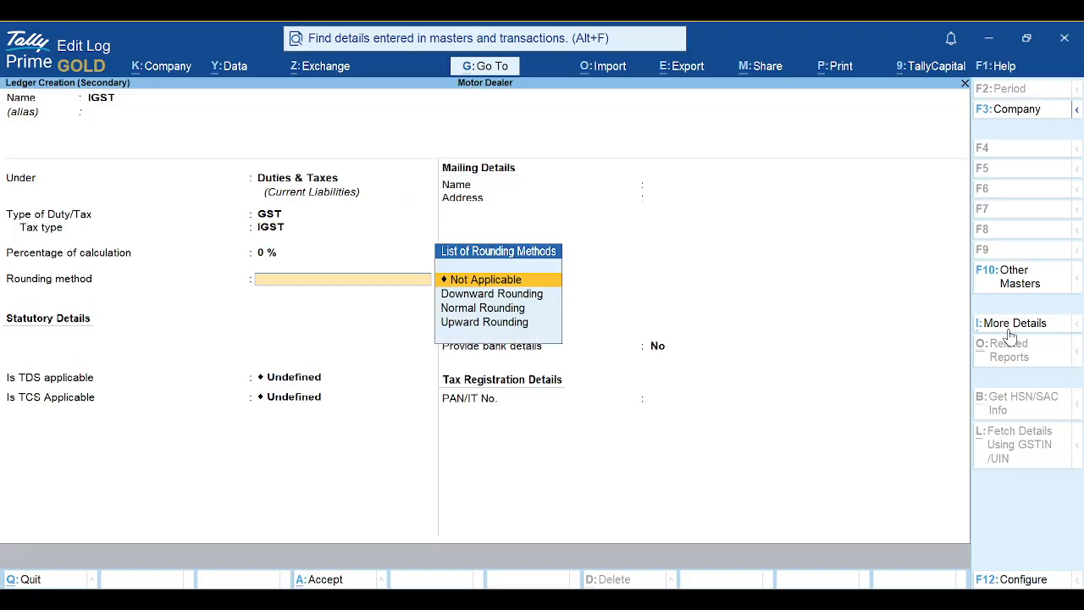
pyautogui.press('Return')
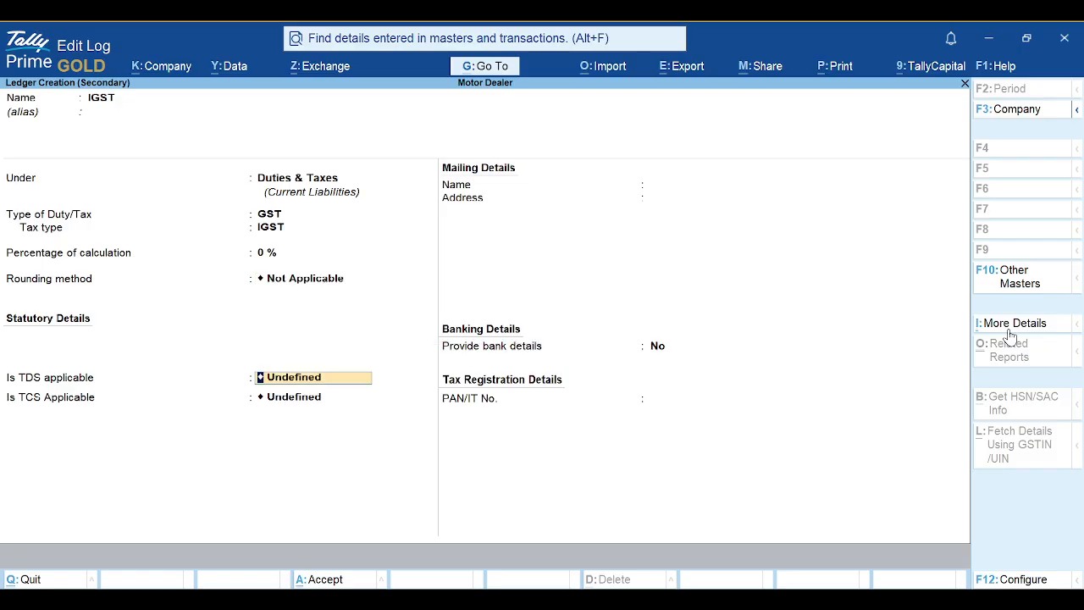
# Set TDS to Not Applicable for the IGST ledger, save it and accept its calculated amount in the voucher
pyautogui.press('BackSpace')
pyautogui.press('Up')
pyautogui.press('Return')
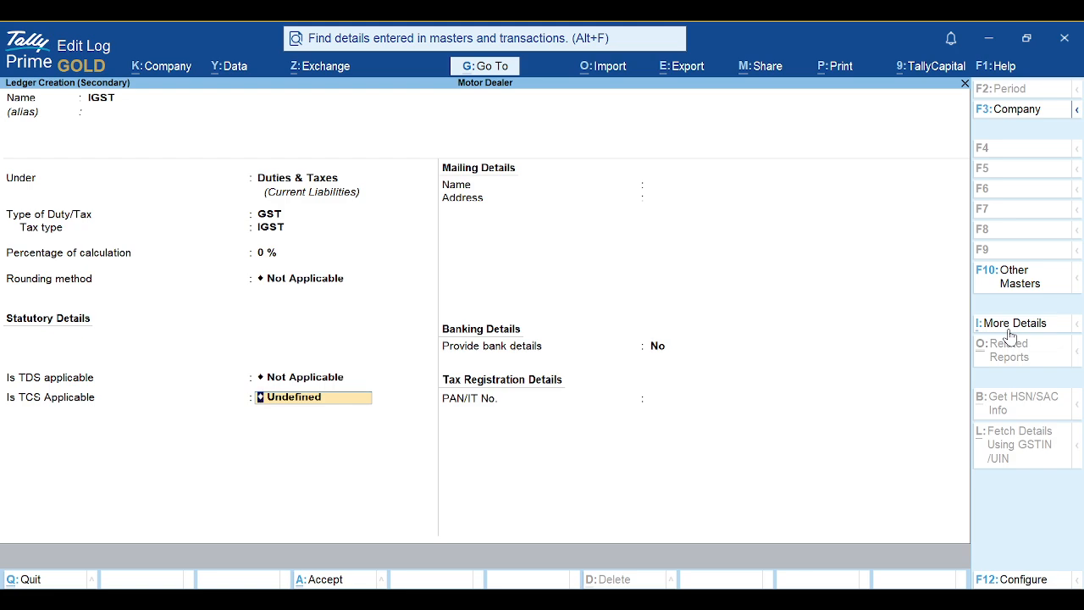
pyautogui.press('Return')
pyautogui.press('Return')
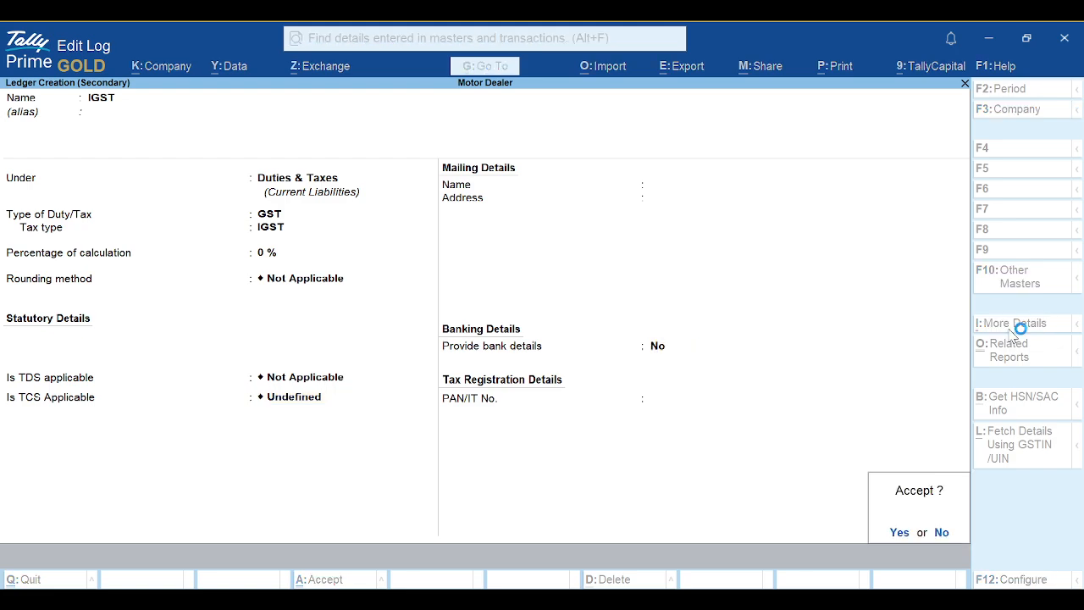
pyautogui.press('Return')
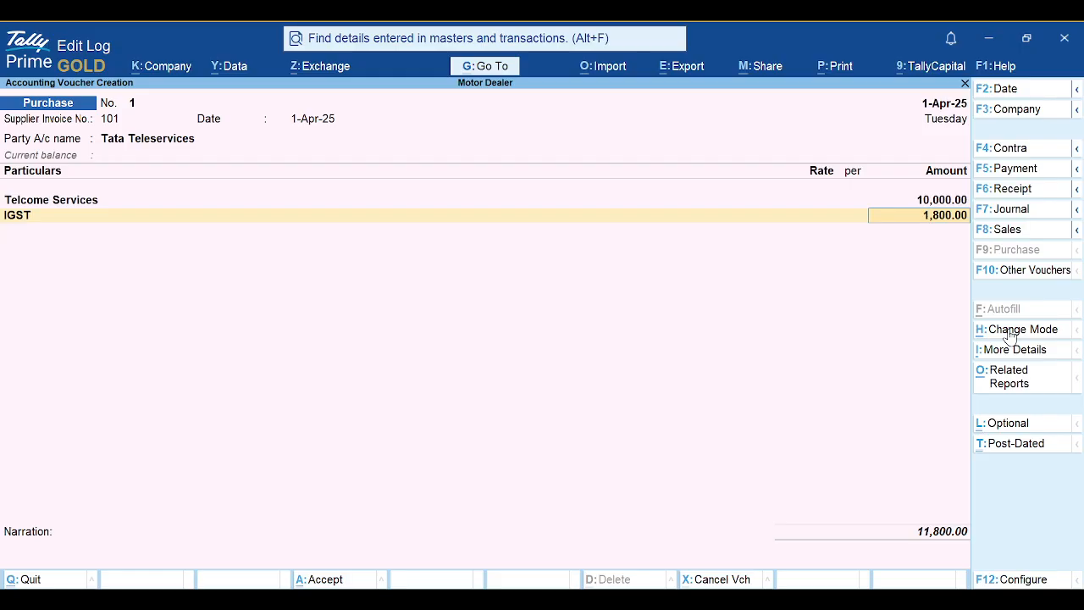
pyautogui.press('Return')
# Create a new ledger named TDS Payable from the voucher, keeping it under Duties & Taxes
pyautogui.hotkey('alt', 'c')
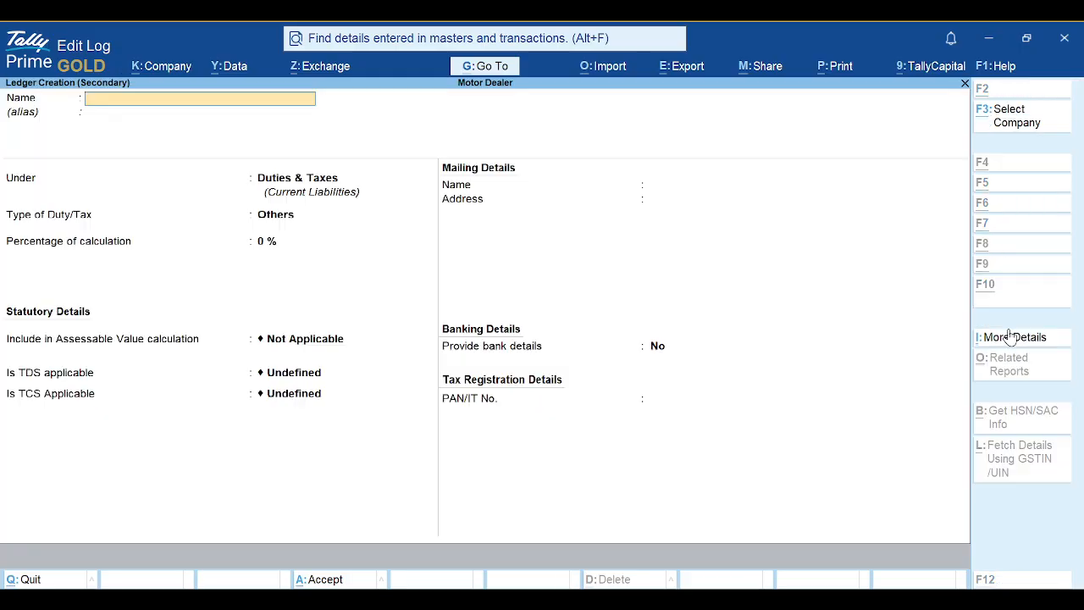
pyautogui.write('TCS')
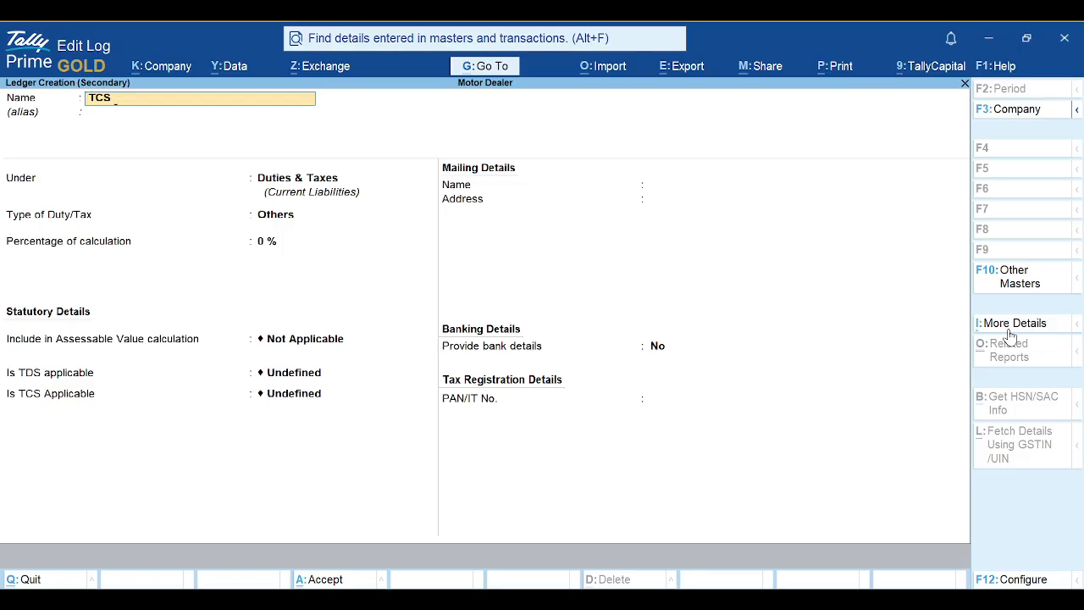
pyautogui.press('BackSpace')
pyautogui.press('BackSpace')
pyautogui.write('DS P')
pyautogui.write('ya')
pyautogui.press('BackSpace')
pyautogui.press('BackSpace')
pyautogui.write('ayble')
pyautogui.press('BackSpace')
pyautogui.press('BackSpace')
pyautogui.press('BackSpace')
pyautogui.write('able')
pyautogui.press('Return')
pyautogui.press('Return')
pyautogui.press('Return')
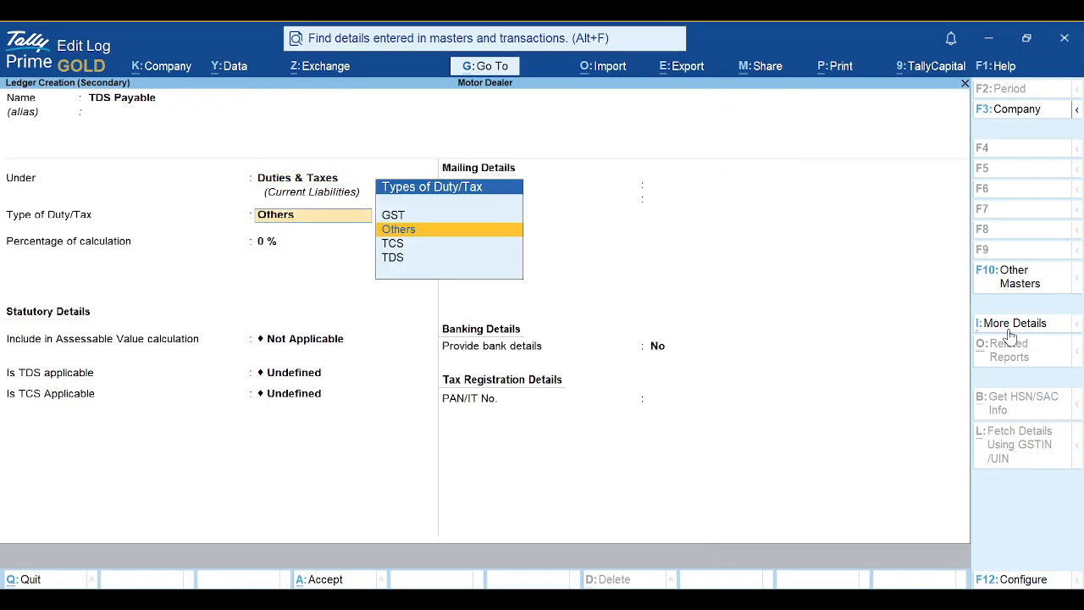
# Set the TDS Payable ledger's duty type to TDS with nature of payment Any, and save the ledger into the voucher
pyautogui.press('Down')
pyautogui.press('Down')
pyautogui.press('Return')
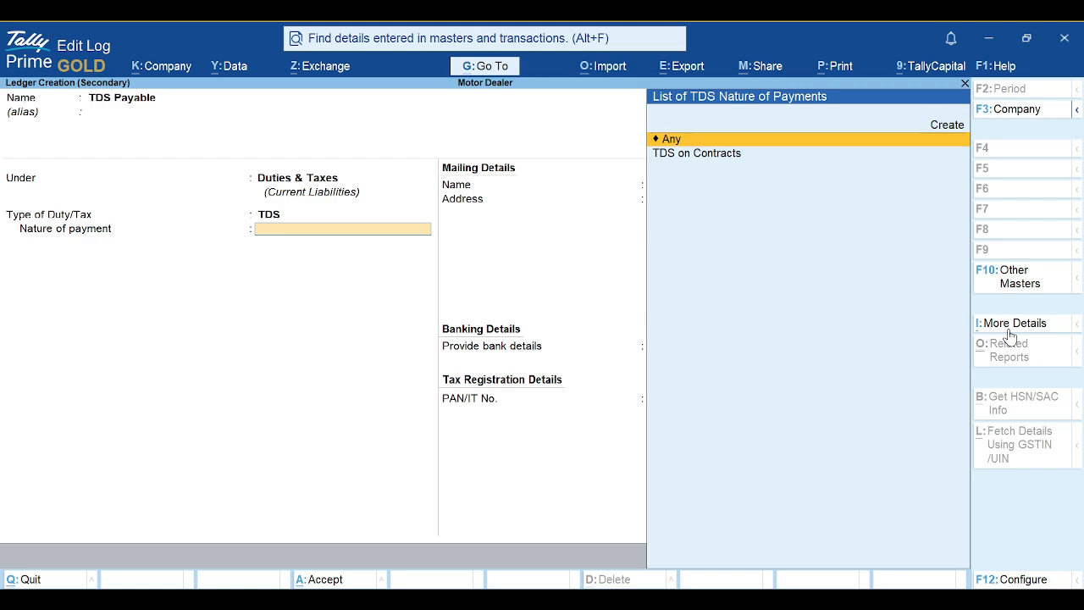
pyautogui.press('Return')
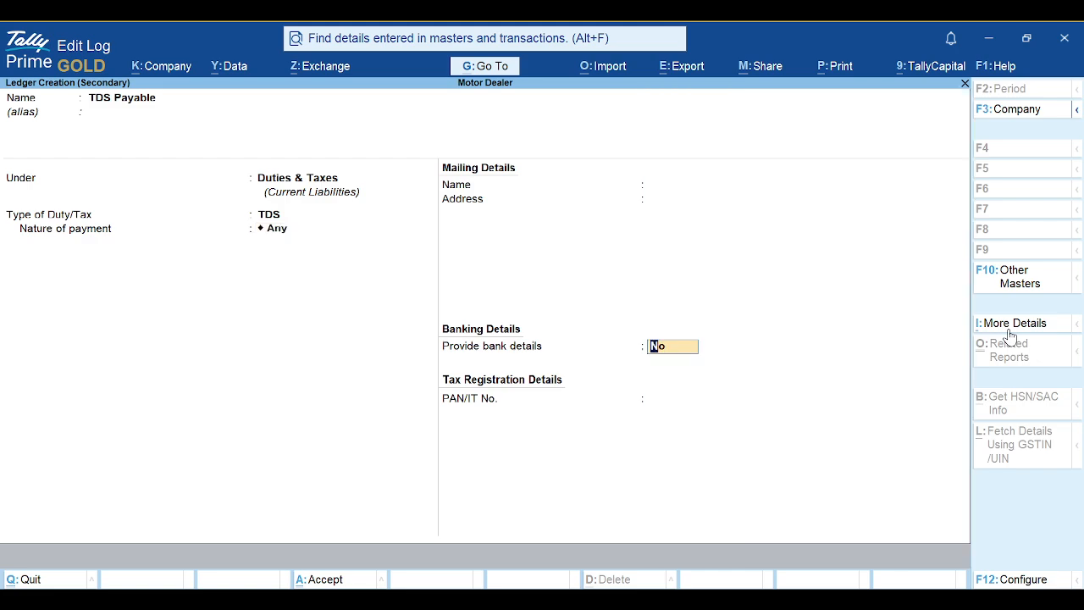
pyautogui.hotkey('ctrl', 'a')
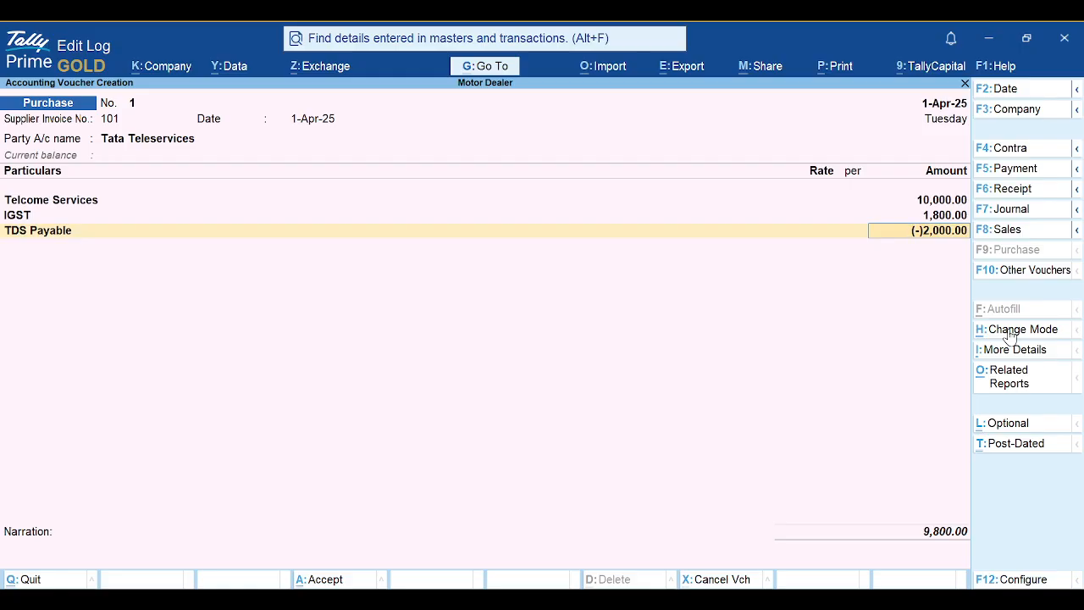
# Examine the voucher's GST tax analysis in detailed form
pyautogui.hotkey('alt', 'a')
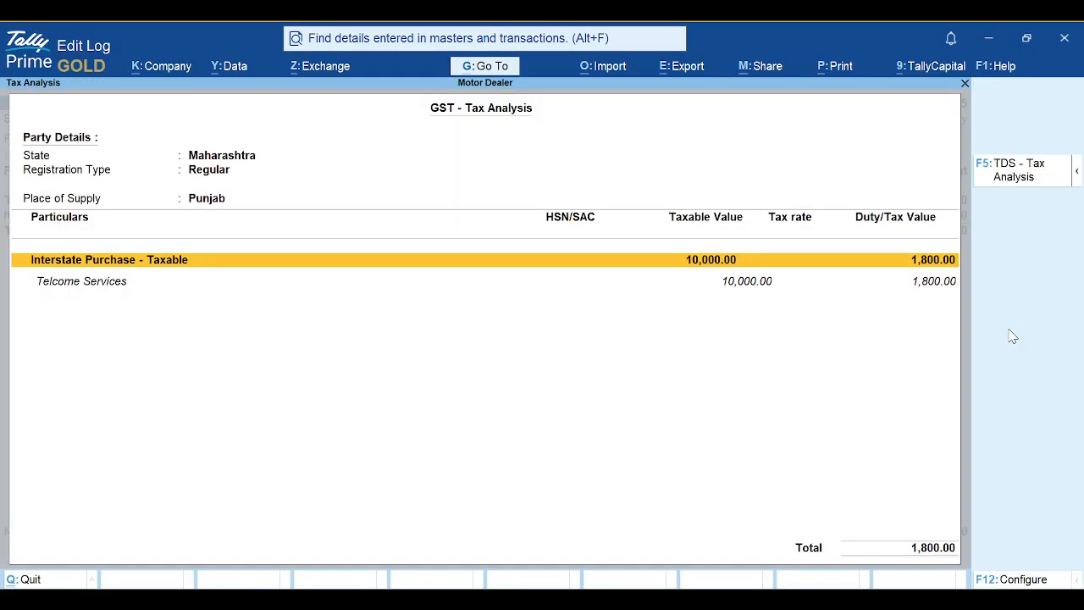
pyautogui.press('ctrl')
pyautogui.press('alt')
pyautogui.press('alt')
pyautogui.hotkey('alt', 'F5')
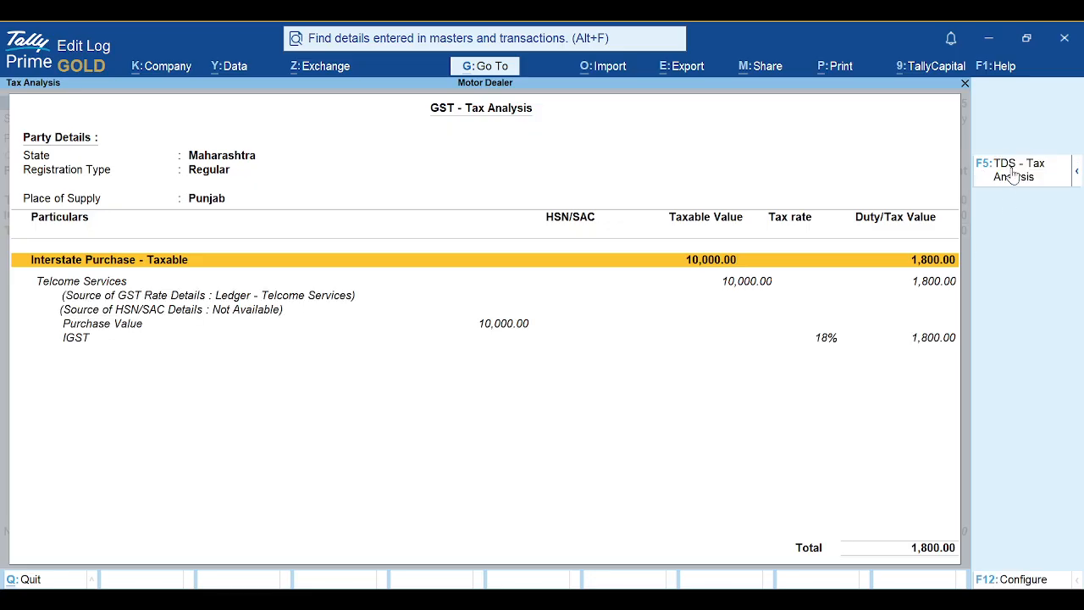
# Examine the voucher's TDS tax analysis in both detailed and condensed form
pyautogui.click(1014, 174)
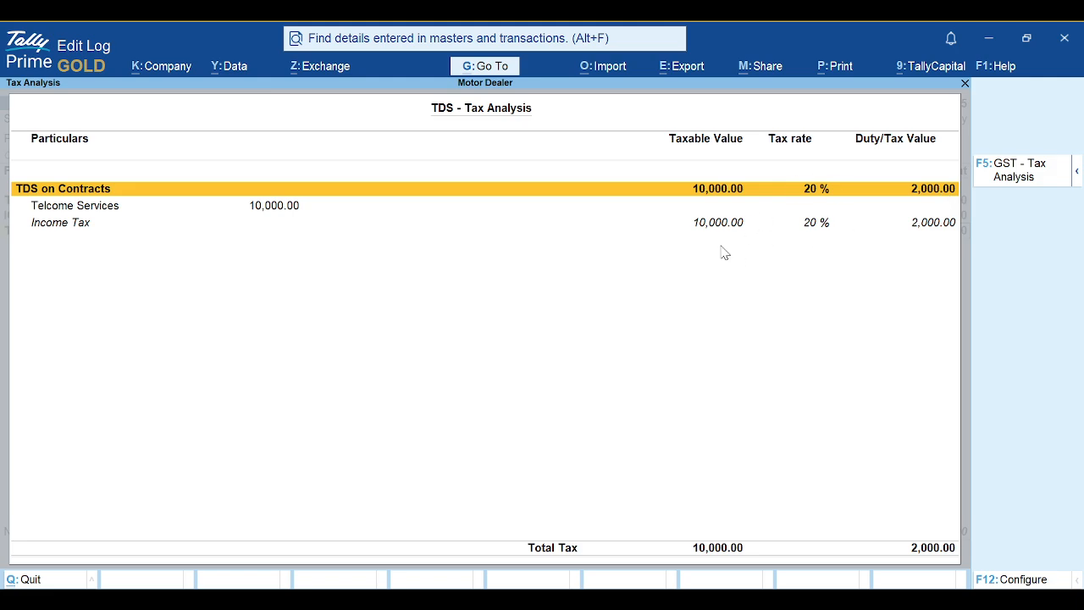
pyautogui.press('alt')
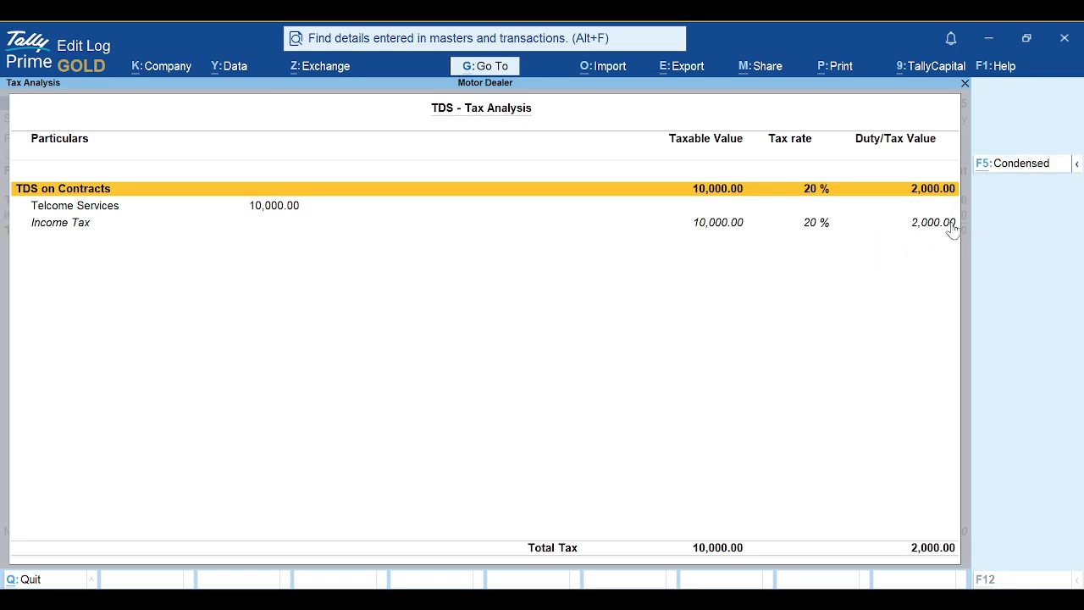
pyautogui.hotkey('alt', 'F5')
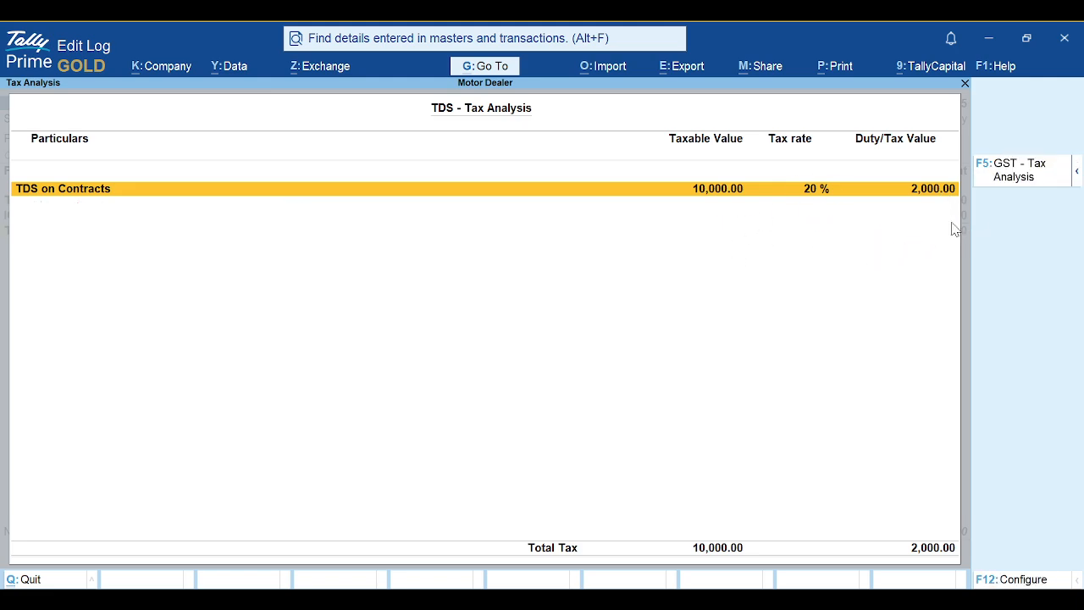
pyautogui.hotkey('alt', 'F5')
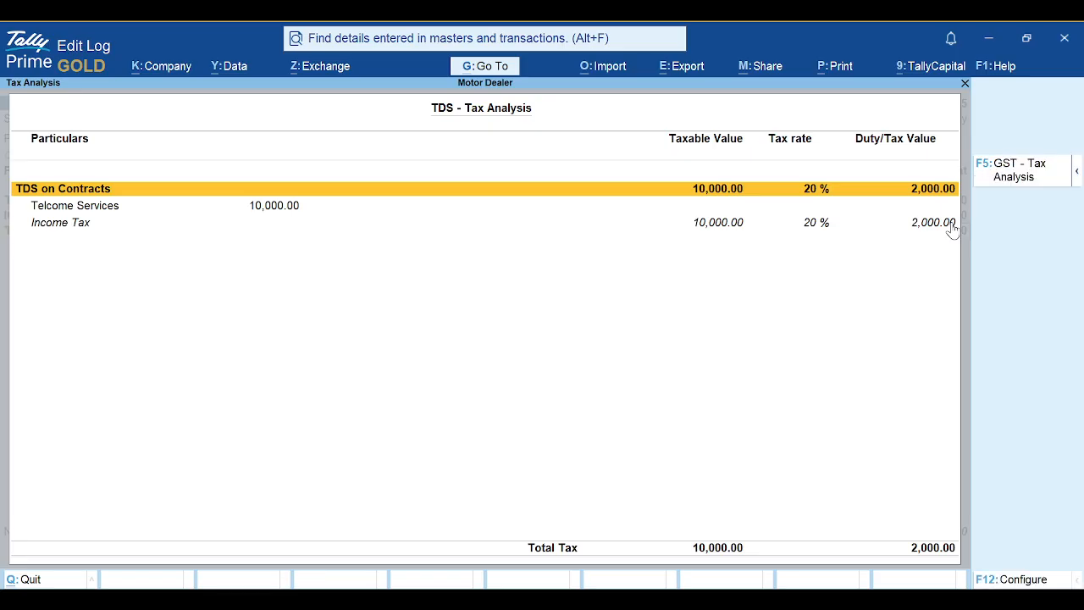
pyautogui.click(1078, 174)
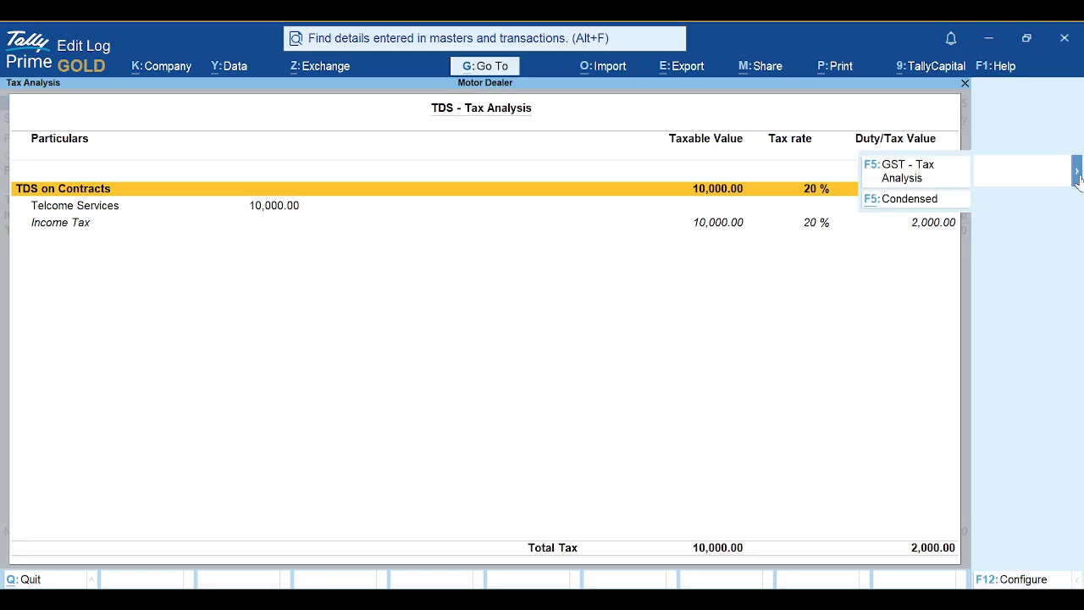
pyautogui.click(891, 202)
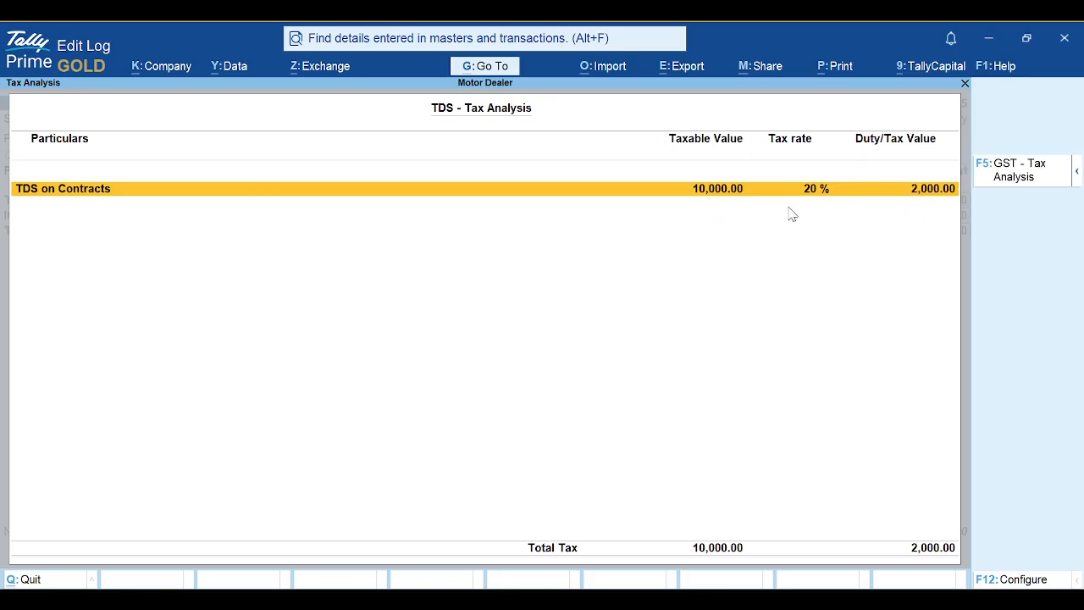
# Close the tax analysis and save the purchase voucher
pyautogui.press('Escape')
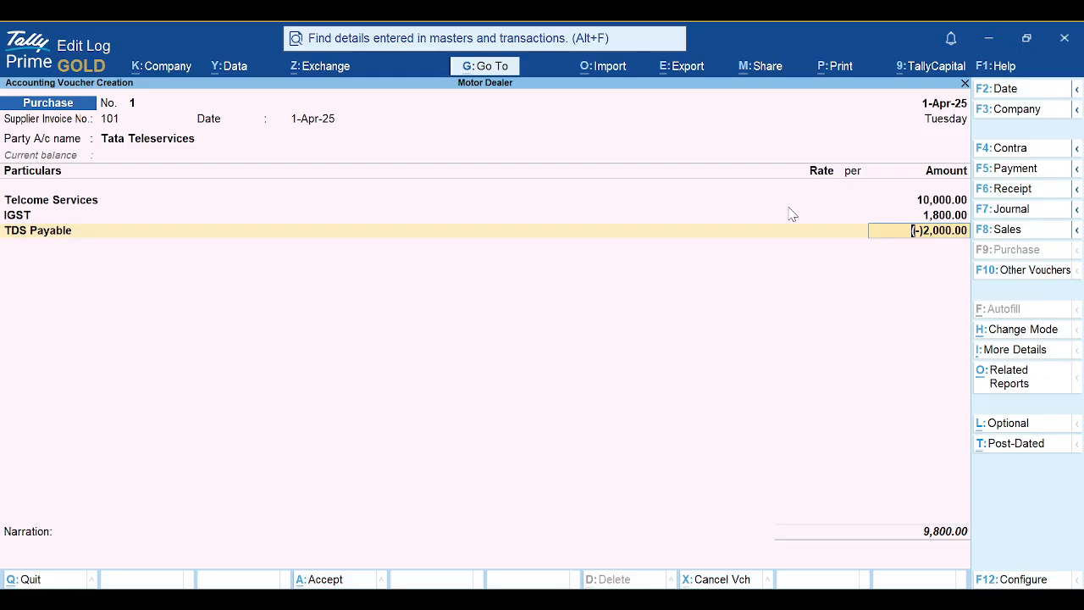
pyautogui.hotkey('ctrl', 'a')
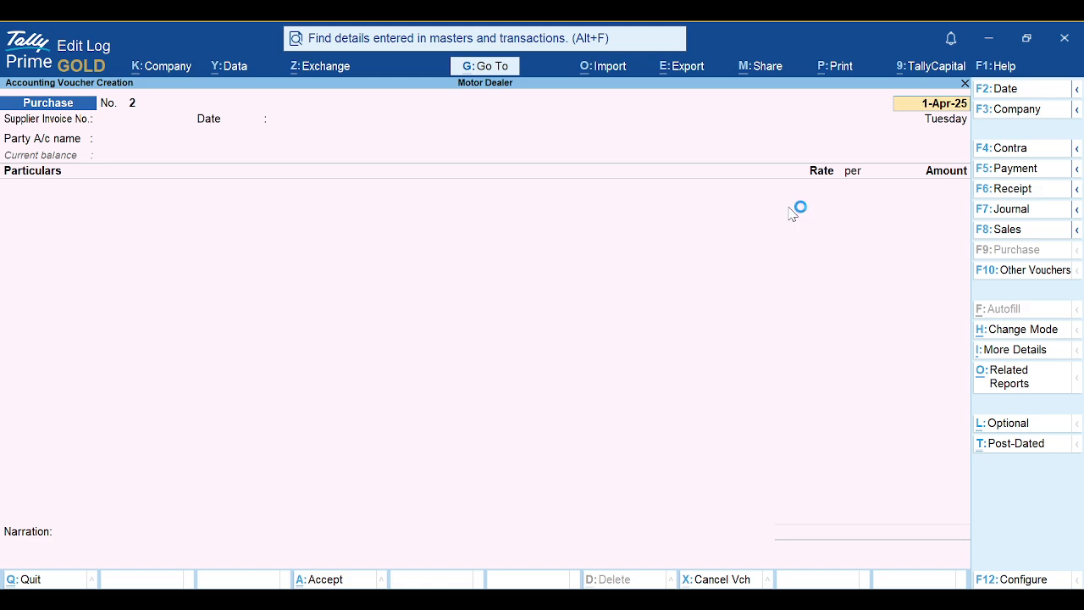
pyautogui.press('ctrl')
pyautogui.hotkey('alt', 'Tab')
pyautogui.hotkey('alt', 'shift', 'Tab')
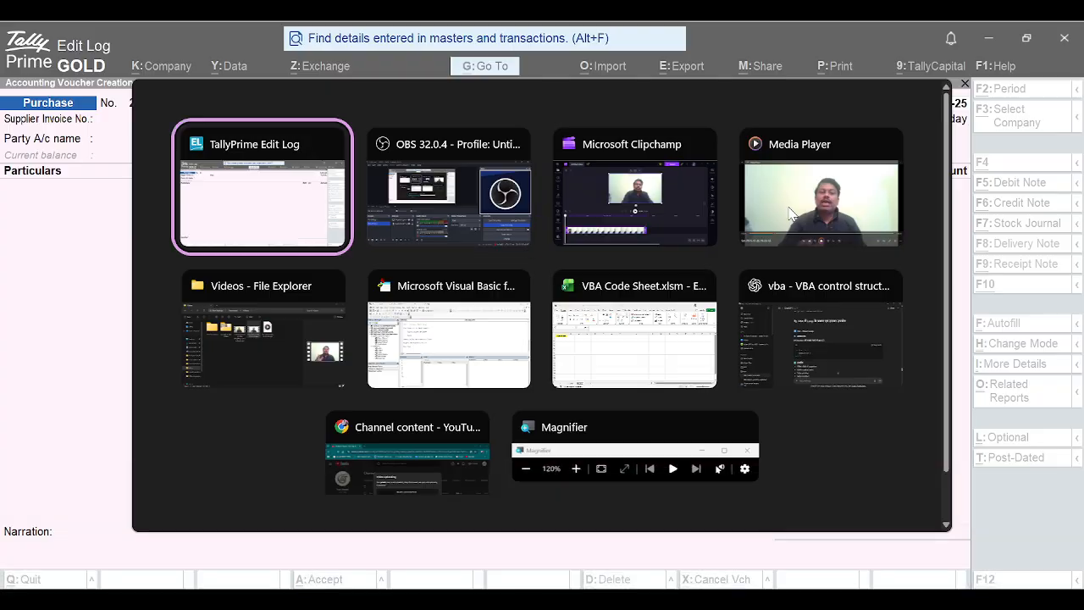